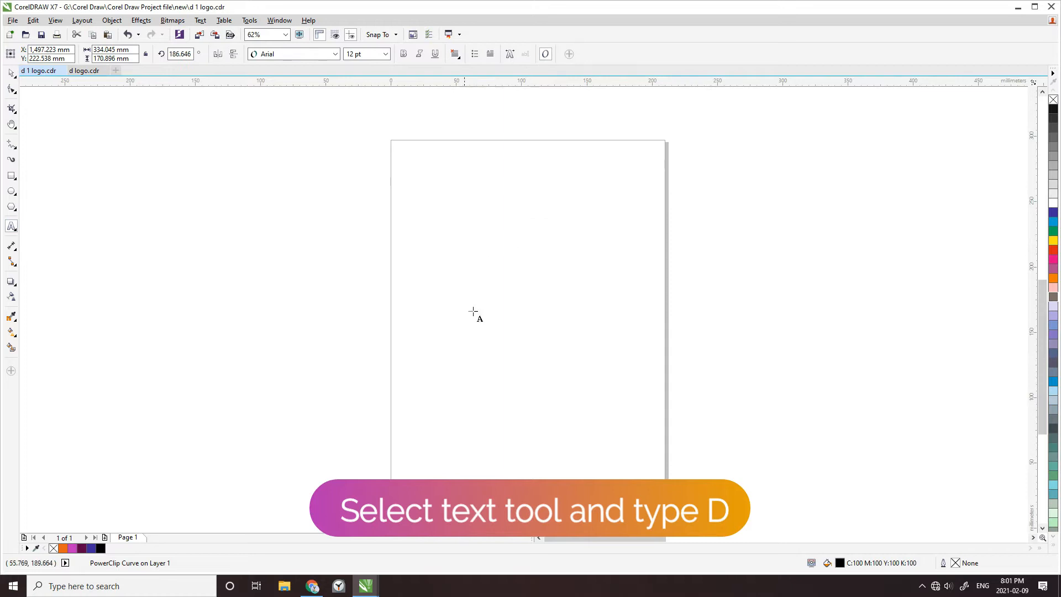
Add the artistic text "D" near the page centre and set its font to DareDarling FREE
text(D)
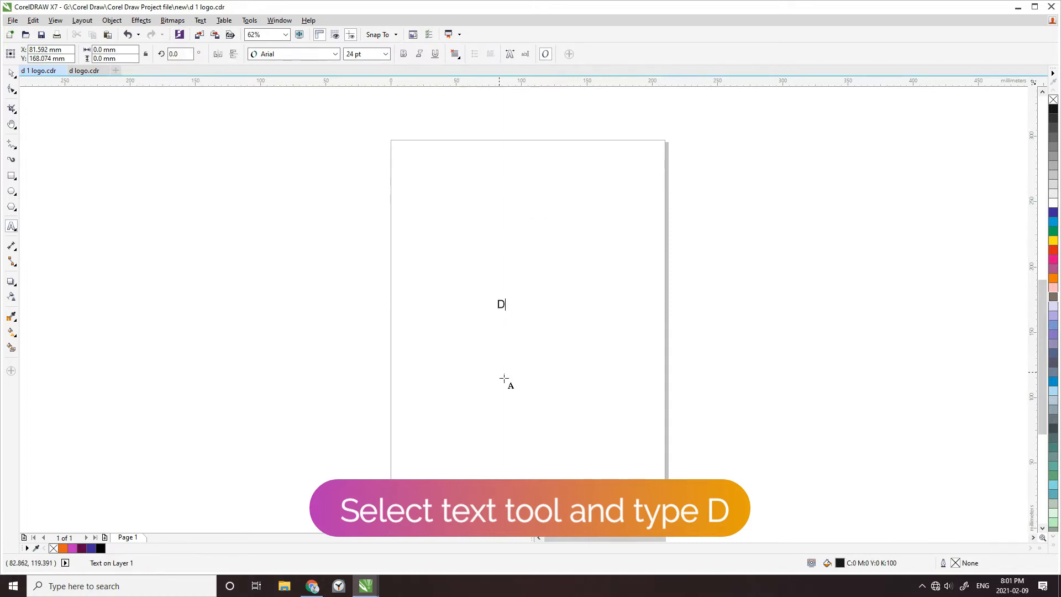
text(D)
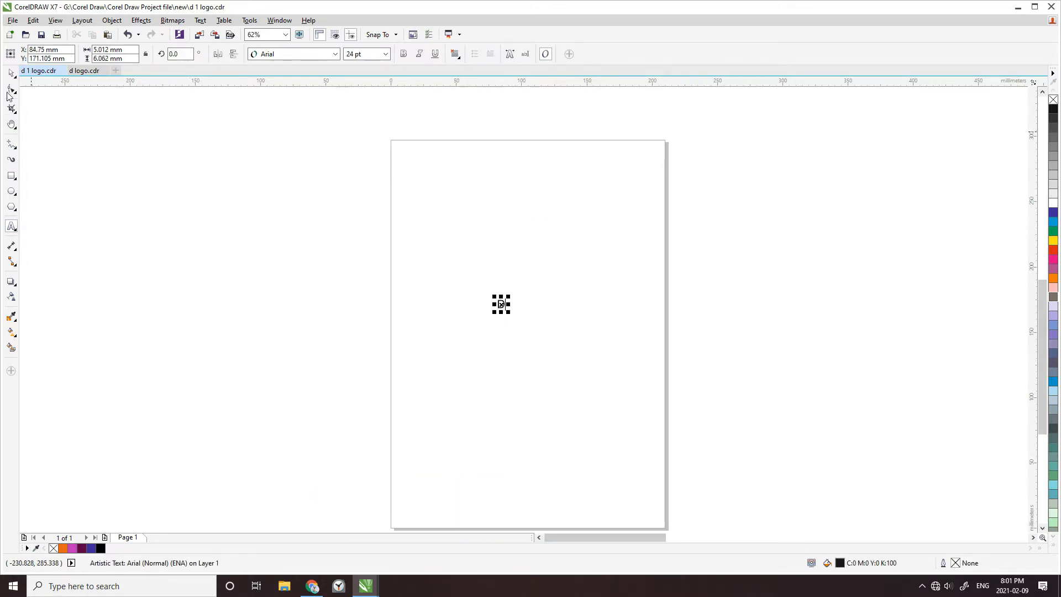
click(287, 57)
click(289, 81)
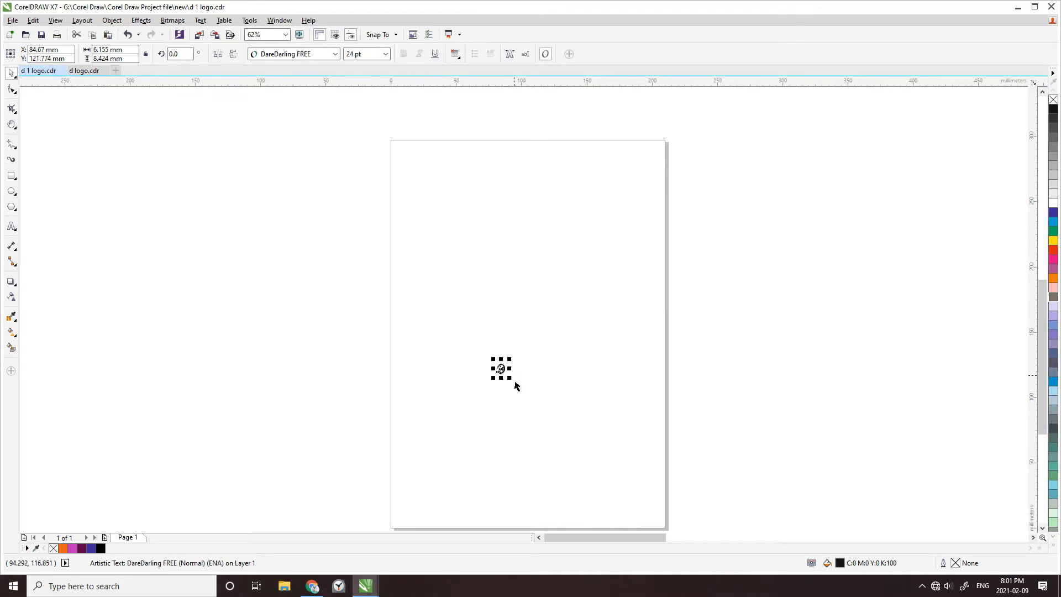
Enlarge the letter D to fill most of the A4 page and adjust its position there
drag(516, 389, 609, 514)
drag(584, 422, 593, 379)
drag(618, 472, 629, 487)
drag(594, 399, 603, 408)
click(728, 430)
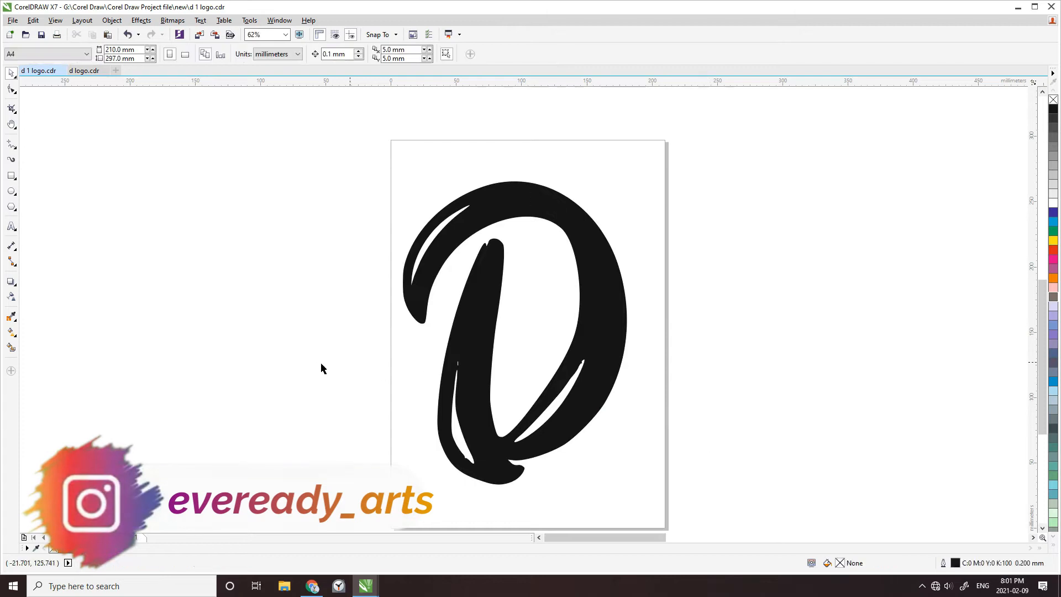
Move the black panther silhouette from outside the page onto the upper part of the letter D
scroll(316, 361, down, 2)
scroll(827, 368, down, 1)
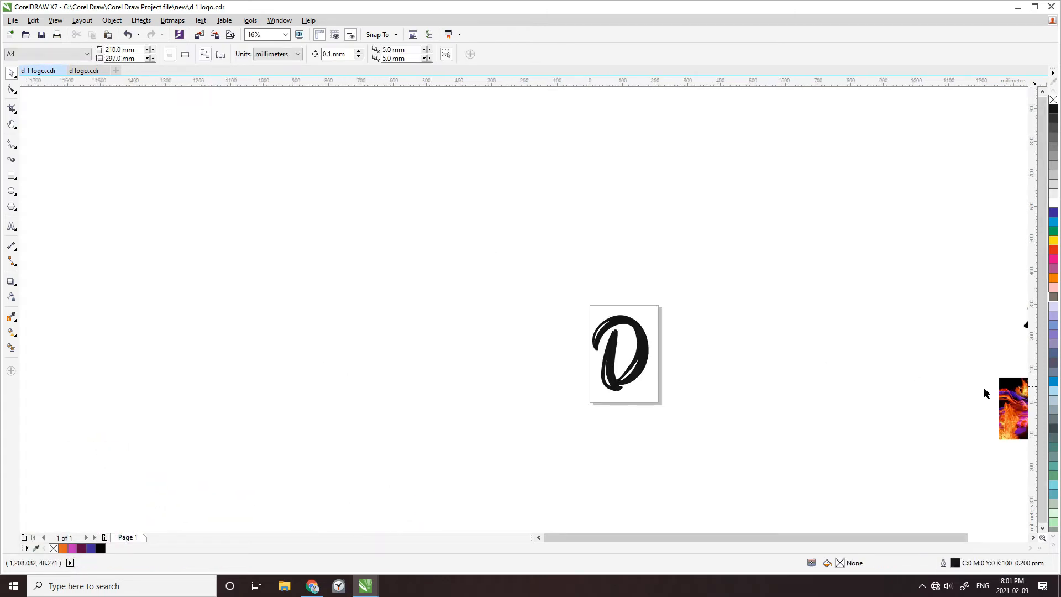
key(h)
drag(857, 407, 753, 357)
key(space)
drag(949, 330, 510, 325)
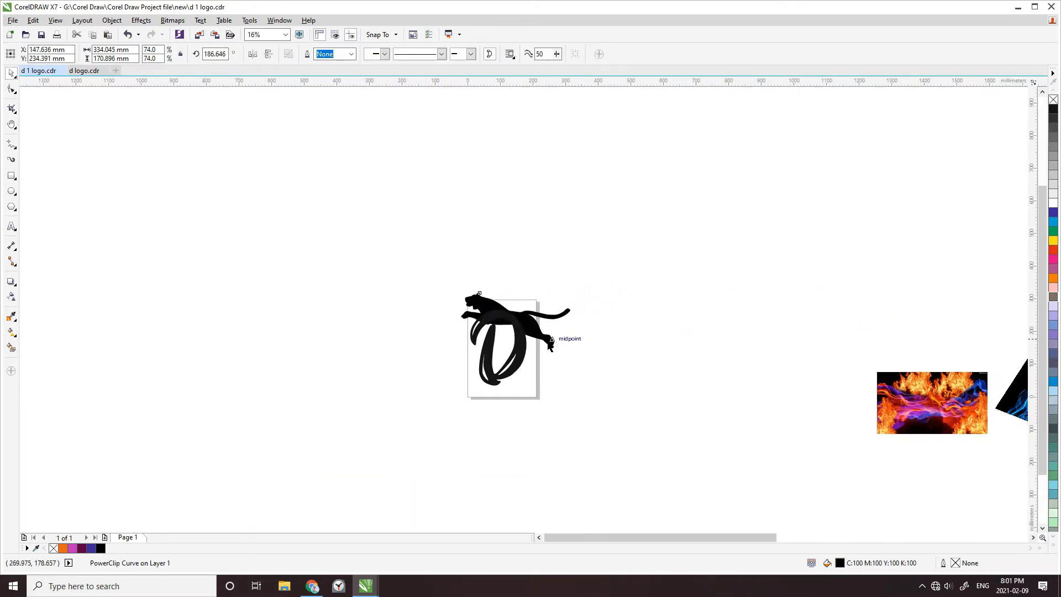
Fine-tune the panther's position across the D's upper arc, centring it at about X 150.15 mm, Y 229.31 mm
scroll(551, 345, up, 3)
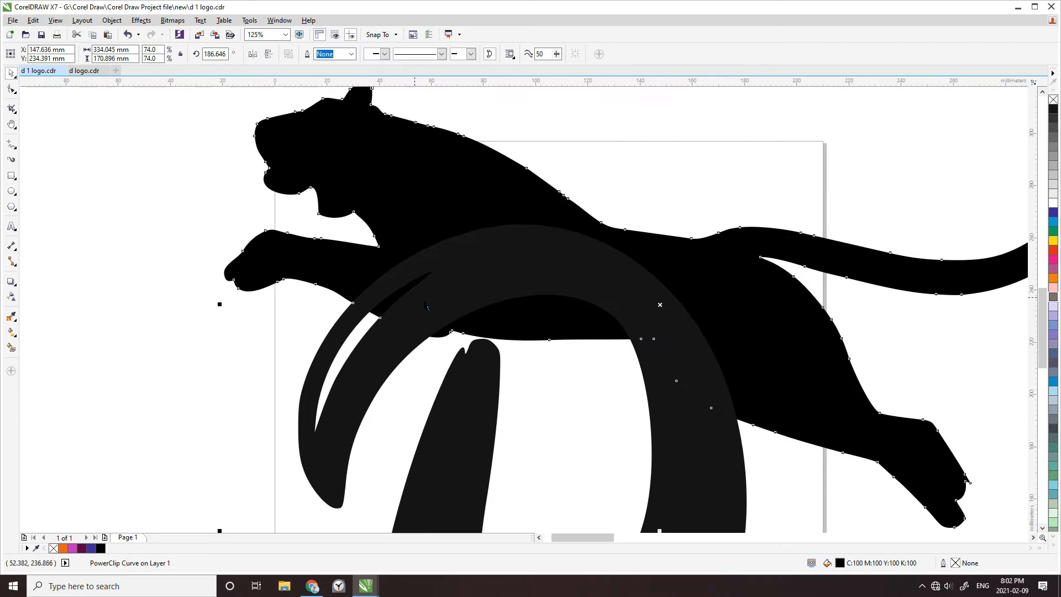
drag(757, 304, 755, 312)
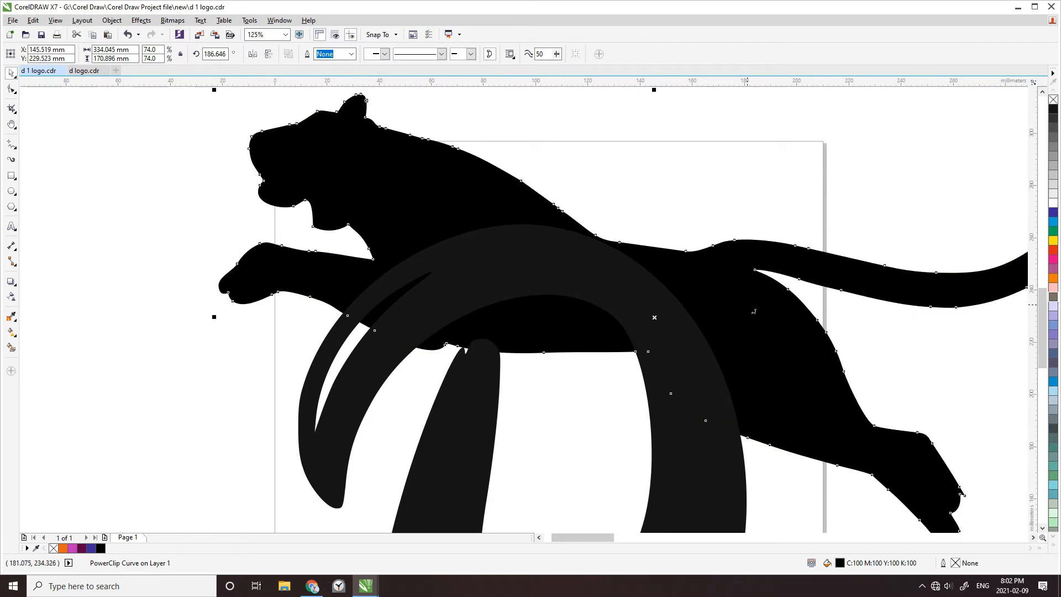
drag(755, 312, 755, 315)
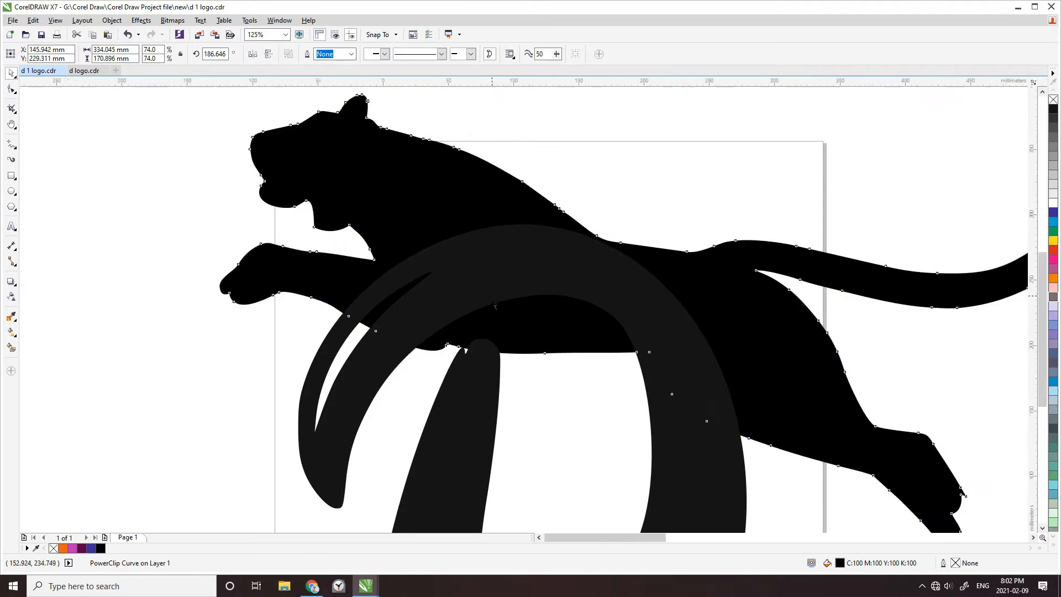
scroll(490, 303, down, 3)
click(342, 323)
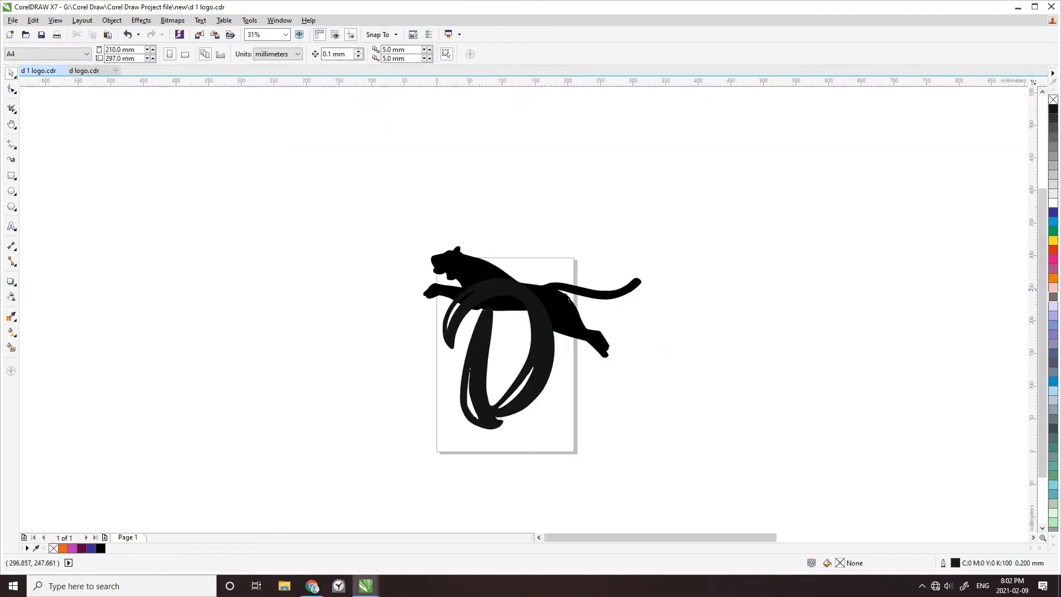
scroll(638, 328, up, 2)
click(643, 337)
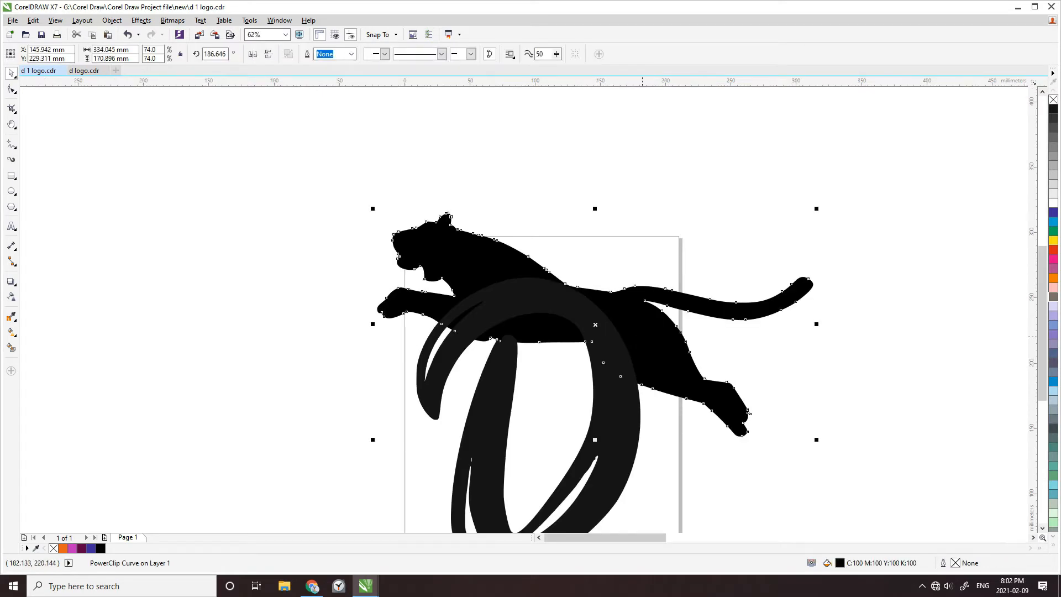
drag(667, 348, 673, 348)
scroll(304, 317, down, 2)
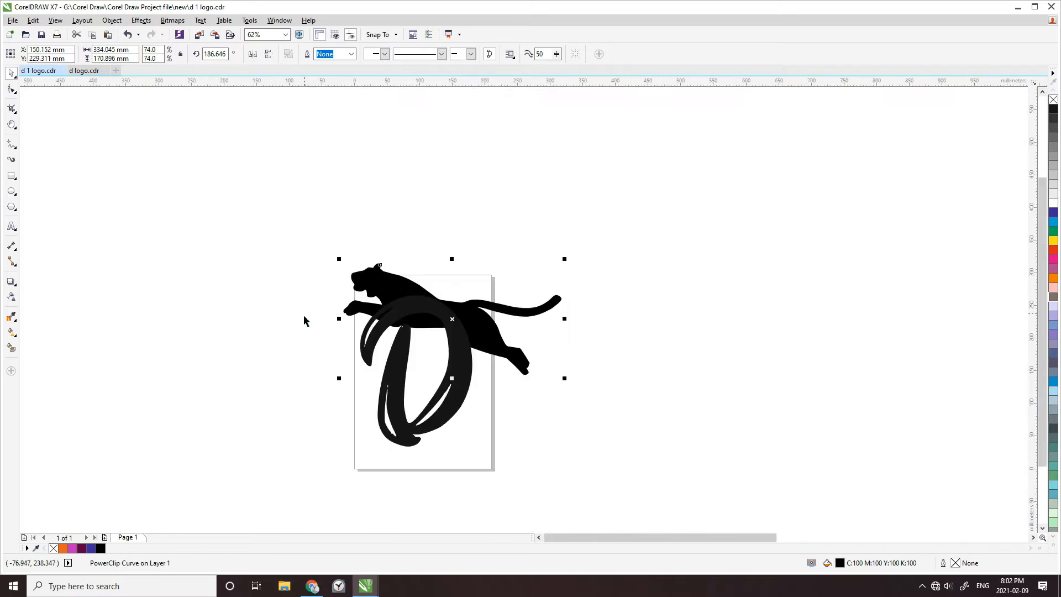
Place a duplicate of the panther in the empty area to the upper right of the original
drag(506, 340, 646, 296)
key(Escape)
drag(501, 341, 719, 316)
click(654, 408)
Select the letter D together with the overlapping panther and cut the panther shape out with Front Minus Back
drag(295, 229, 578, 476)
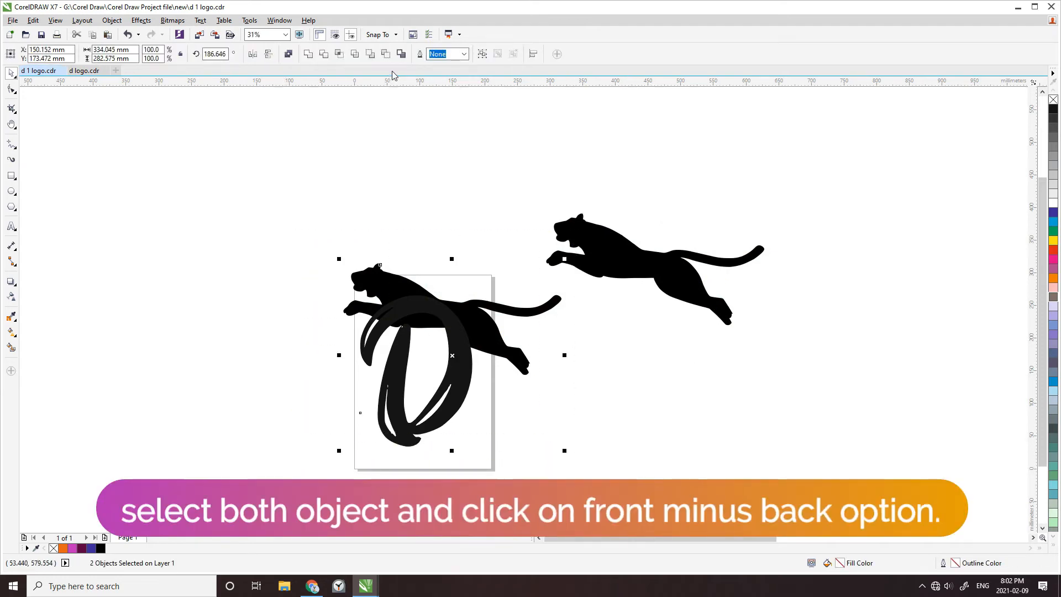
click(370, 54)
click(309, 159)
Move the panther copy onto the cut letter and nudge it down and left to X 153.139 mm, Y 233.791 mm
drag(634, 271, 429, 312)
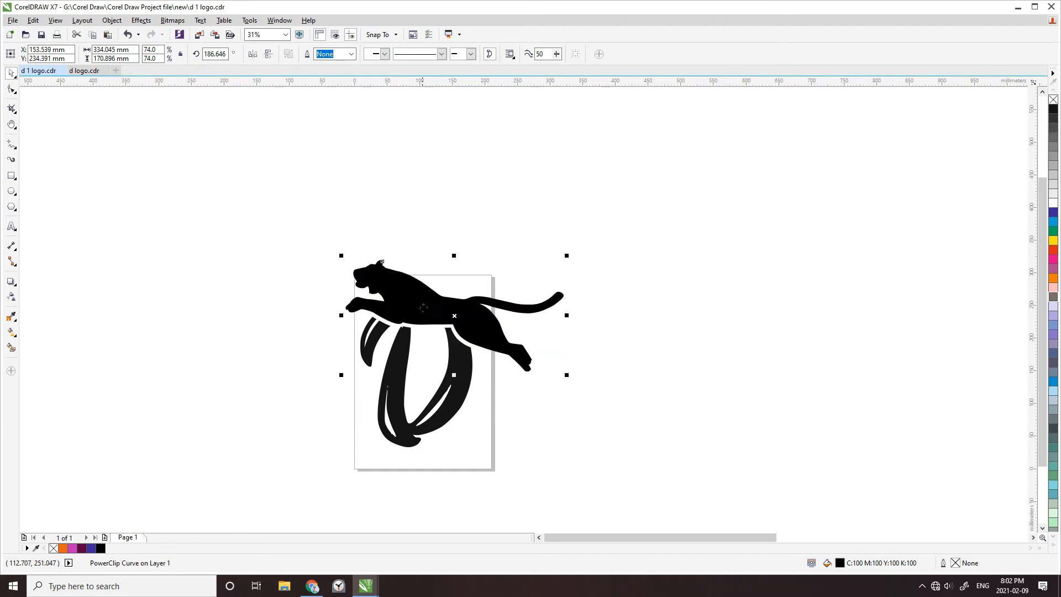
click(245, 301)
scroll(517, 404, up, 2)
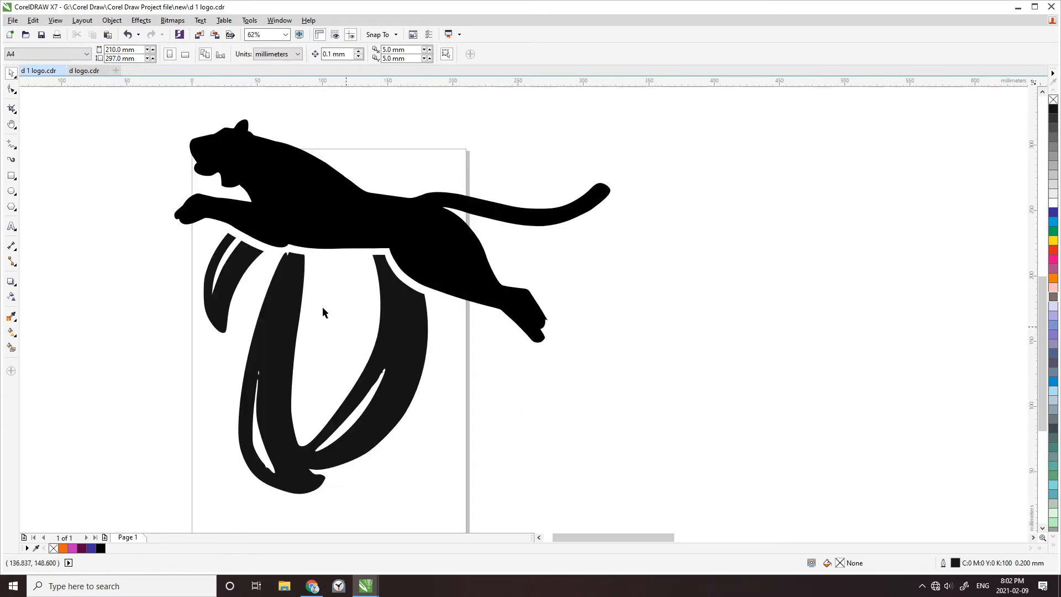
click(327, 221)
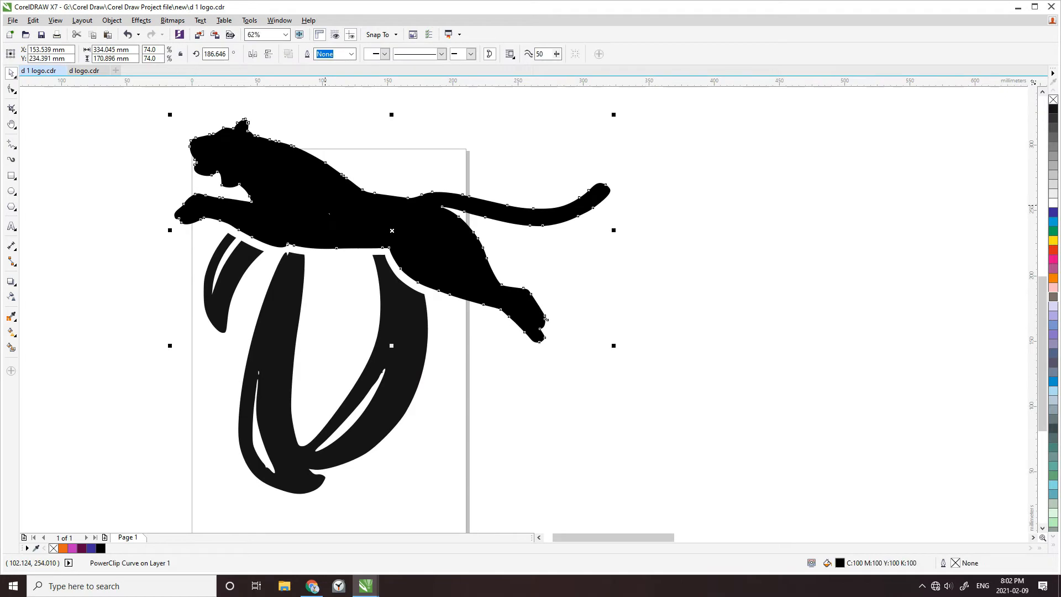
key(Down)
key(Down)
key(Down)
key(Down)
key(Down)
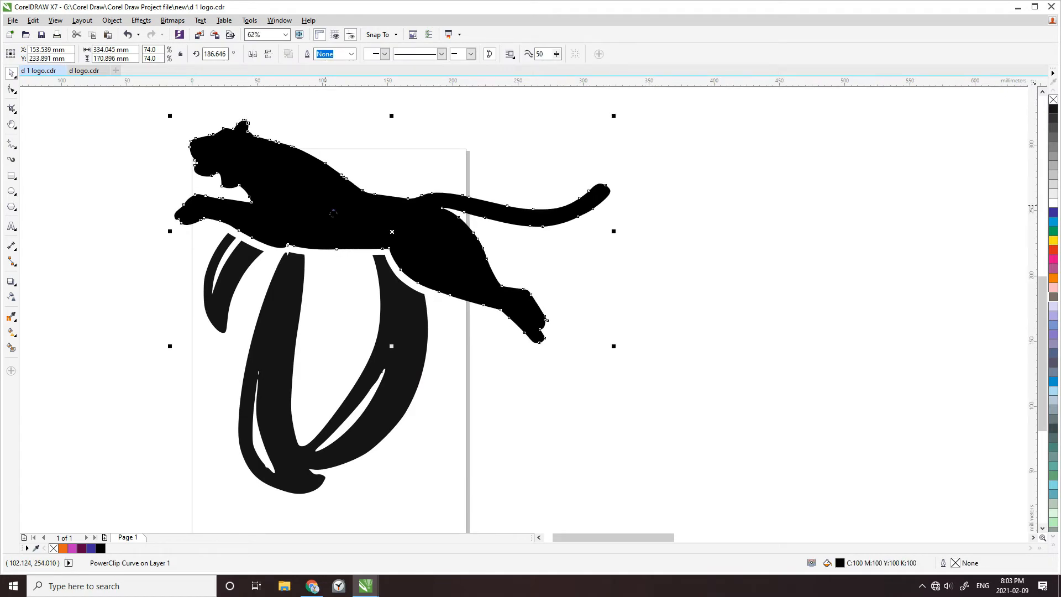
key(Left)
key(Left)
key(Left)
key(Down)
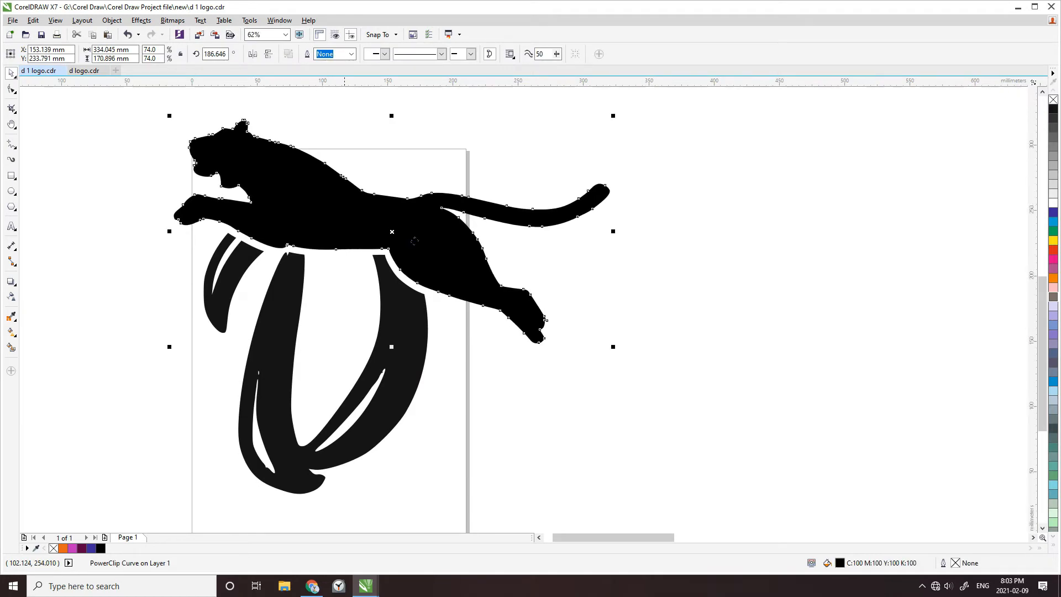
Select the panther and the cut letter D and weld them into one shape
key(Escape)
scroll(415, 241, down, 1)
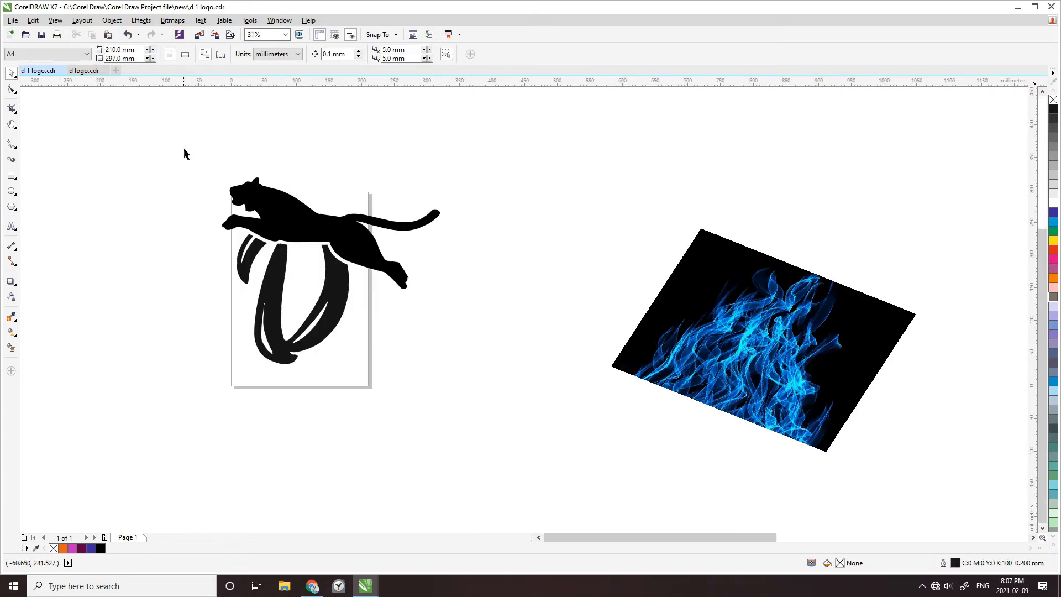
drag(183, 137, 464, 387)
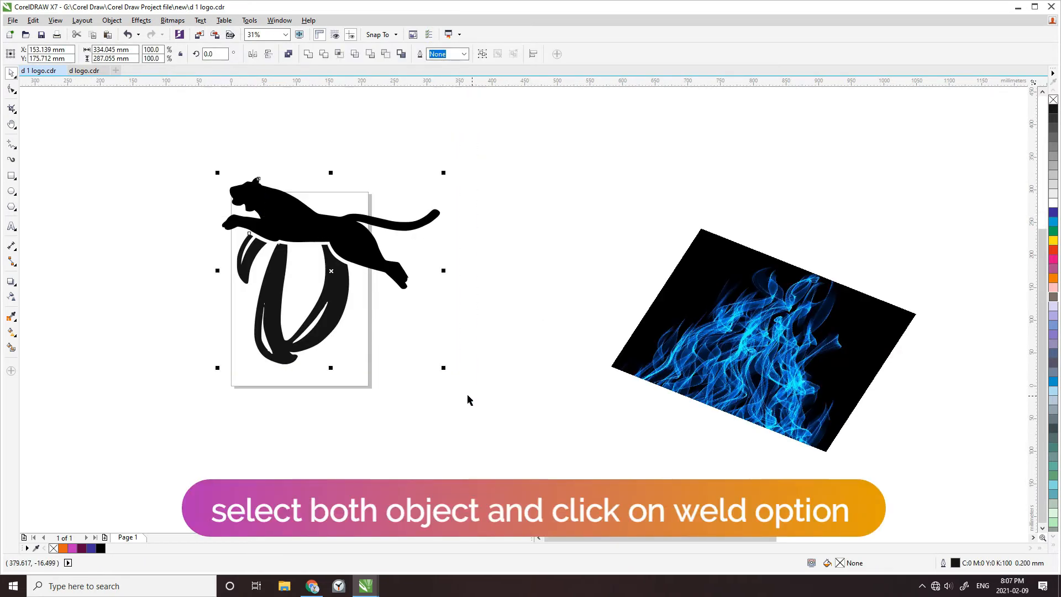
click(304, 56)
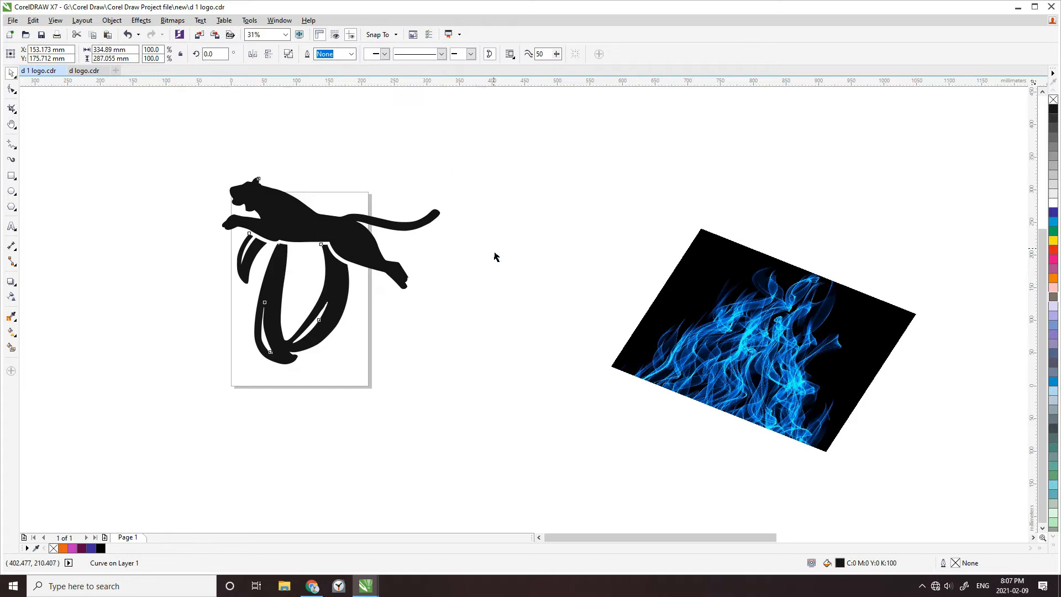
Place the blue flame image inside the welded panther and D shape as a PowerClip
click(655, 338)
right_click(655, 338)
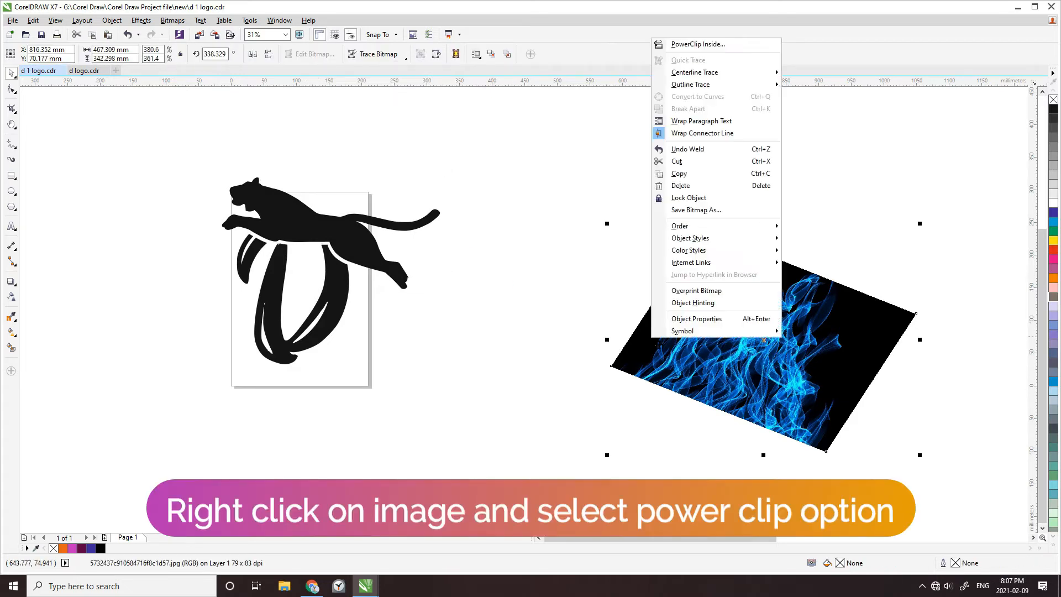
click(730, 44)
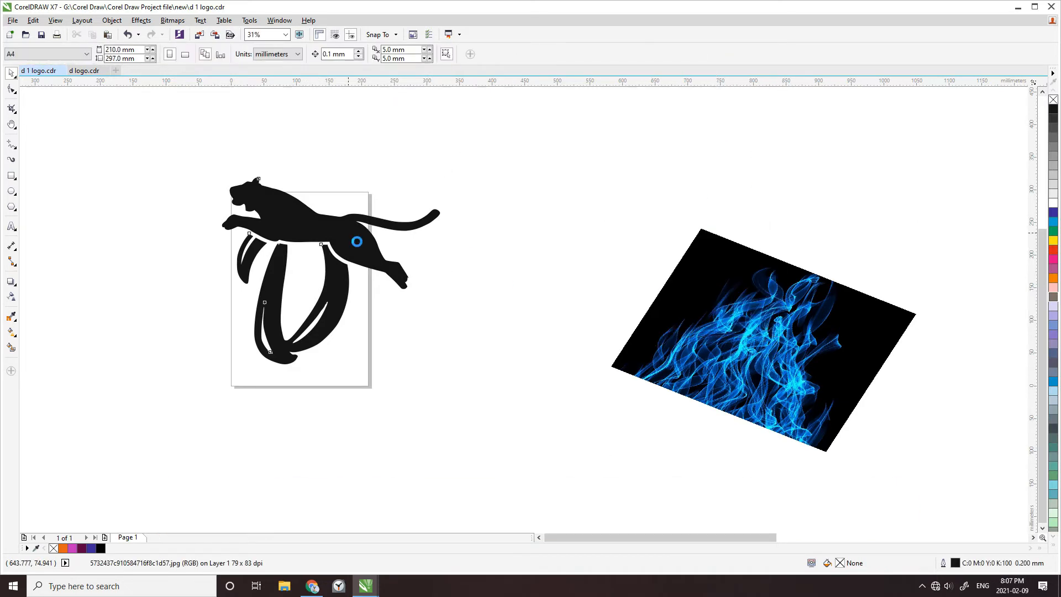
click(357, 242)
click(495, 294)
double_click(360, 247)
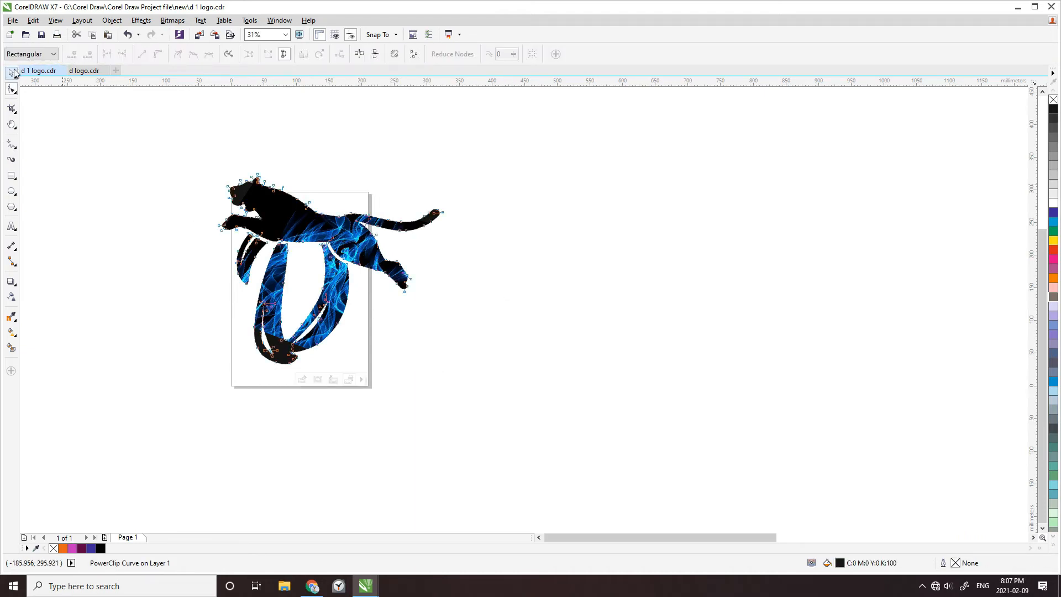
click(13, 72)
double_click(364, 242)
click(14, 77)
click(369, 188)
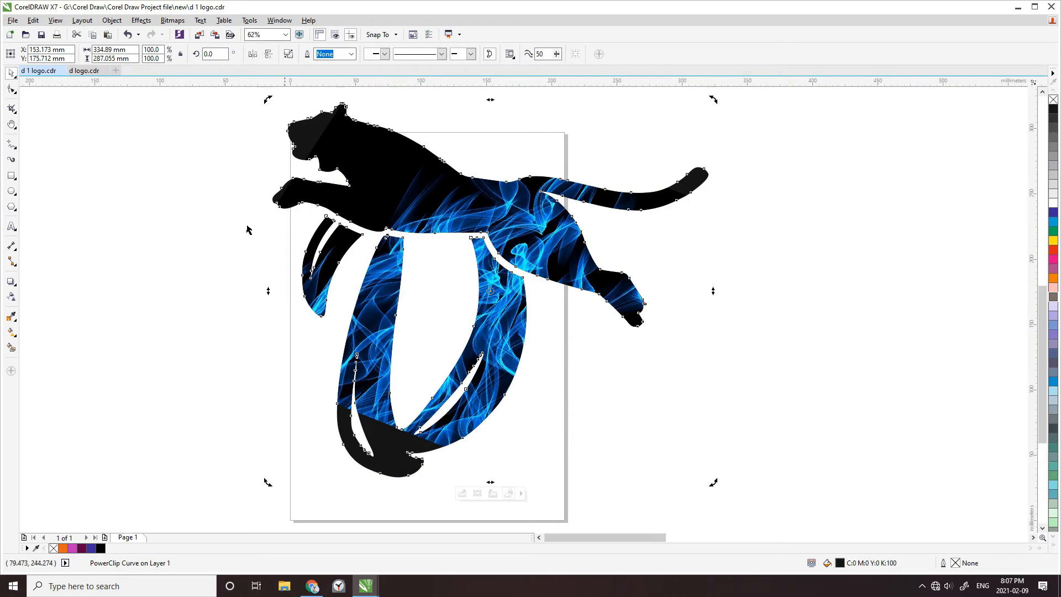
Open the PowerClip contents for editing, then shift the flame image down and left and enlarge it to about 578 × 424 mm
click(433, 213)
right_click(433, 213)
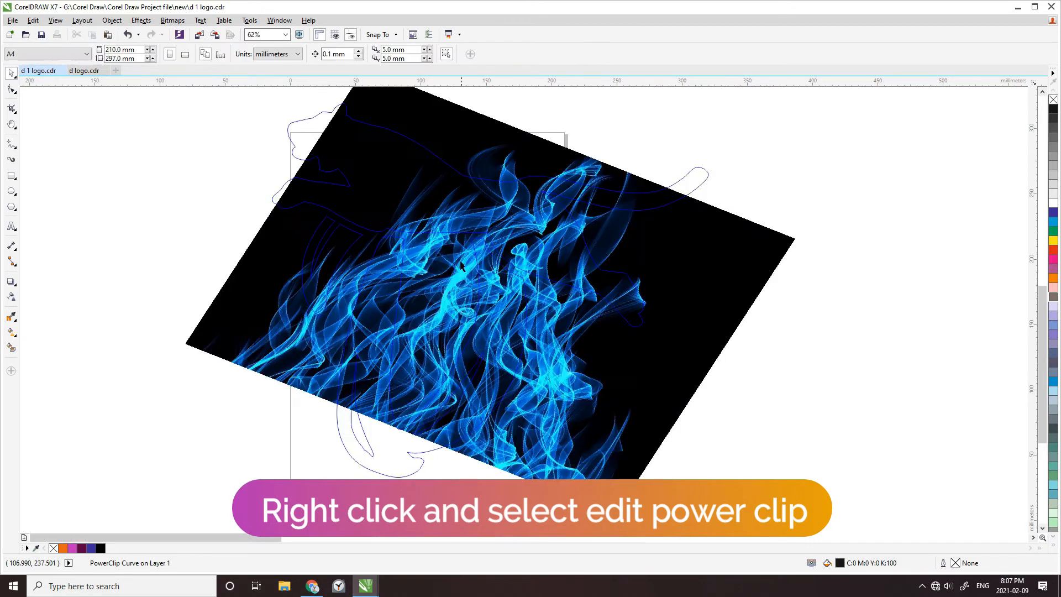
drag(275, 317, 230, 357)
scroll(402, 395, down, 2)
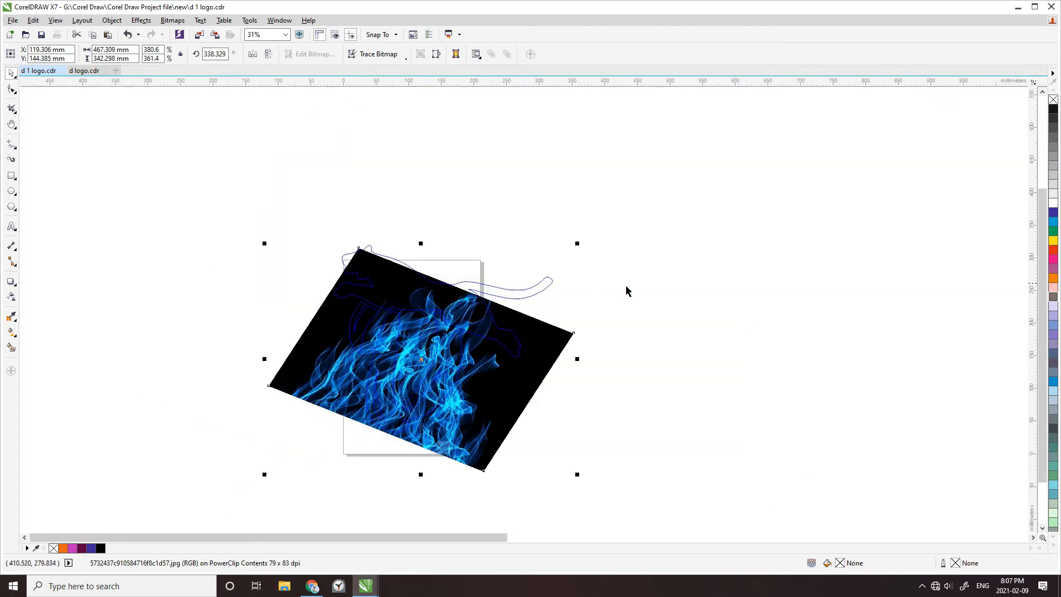
drag(578, 245, 655, 177)
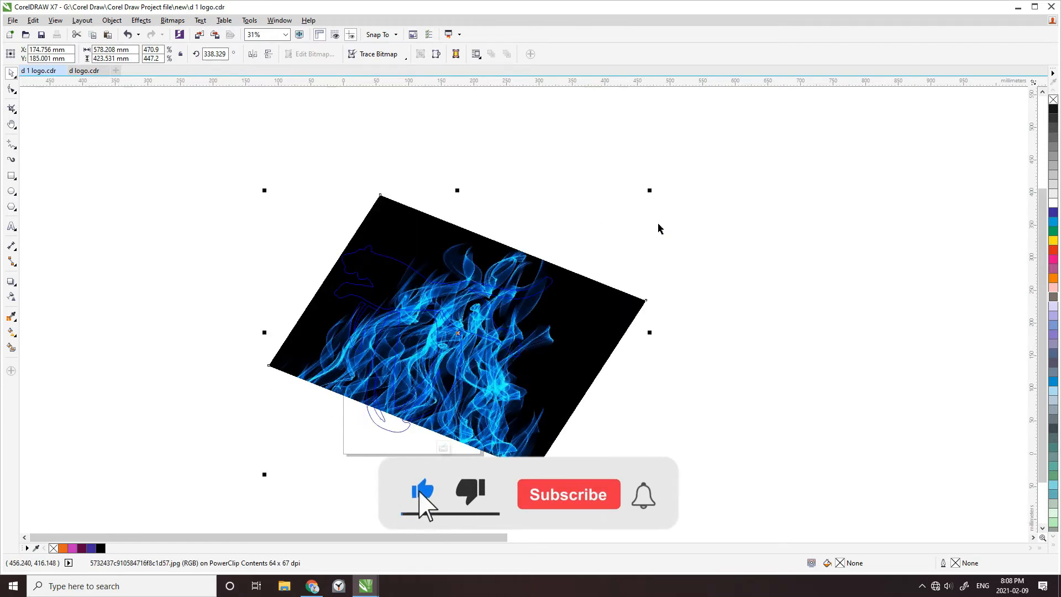
Rotate the flame image counterclockwise to an angle of about 20.9°
click(463, 340)
drag(265, 190, 240, 315)
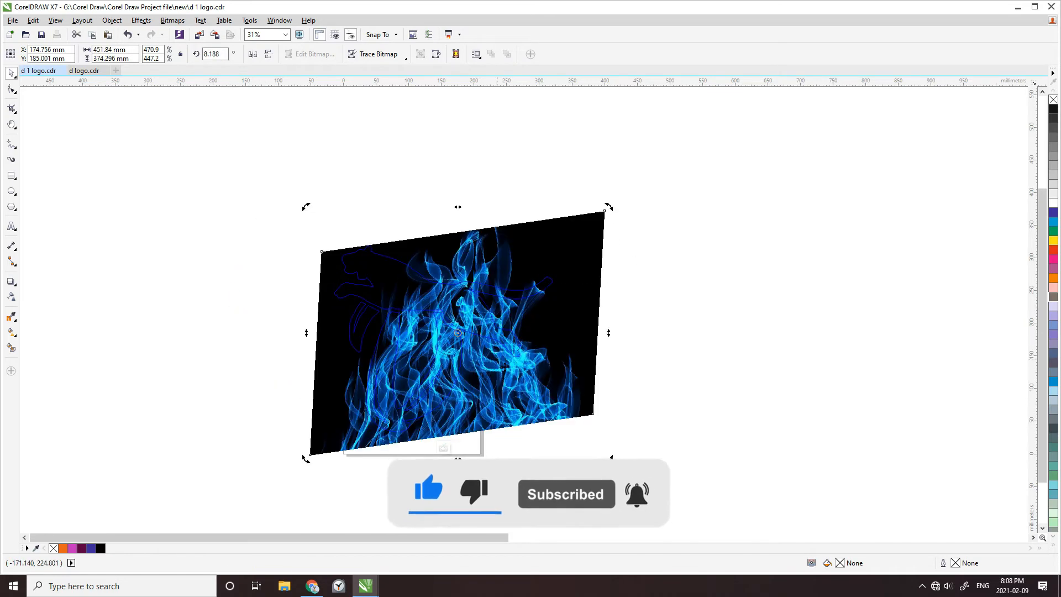
scroll(407, 347, up, 2)
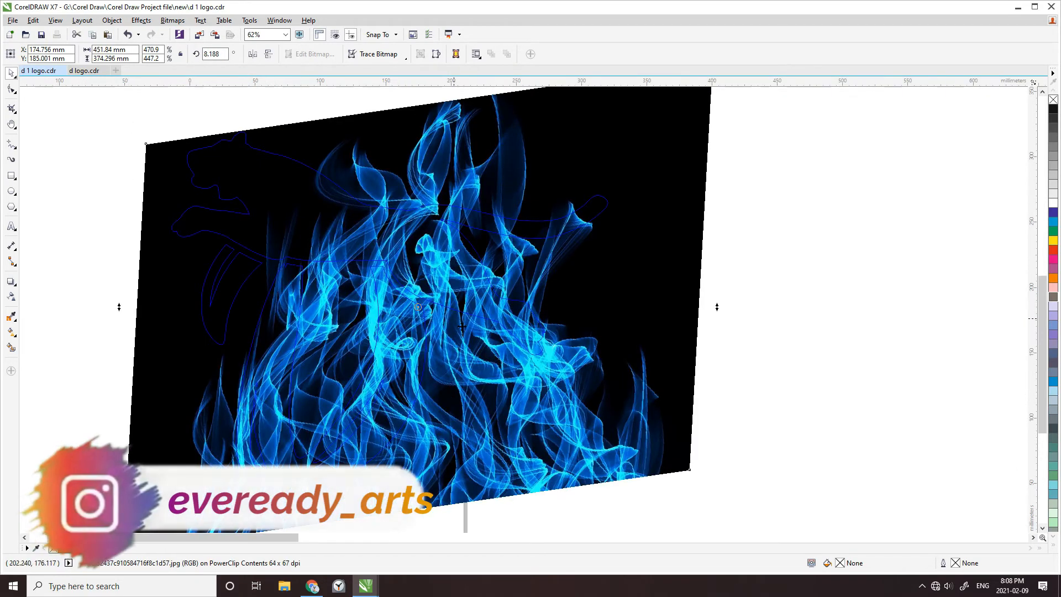
scroll(242, 221, down, 2)
drag(182, 143, 150, 178)
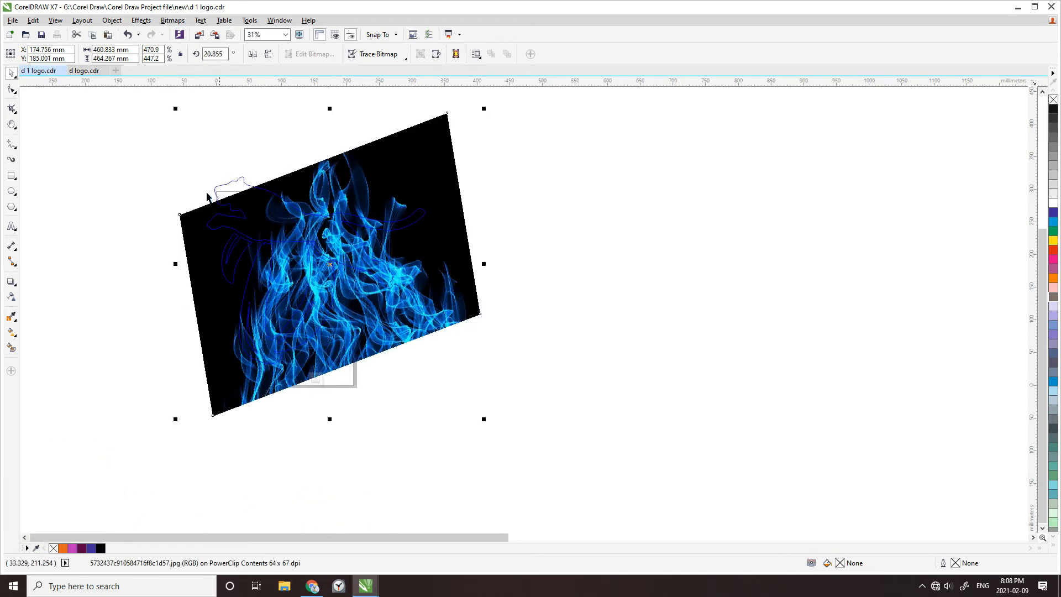
Enlarge the flame image and stretch it leftward to about 678 × 510 mm to cover the logo outline
drag(175, 109, 146, 81)
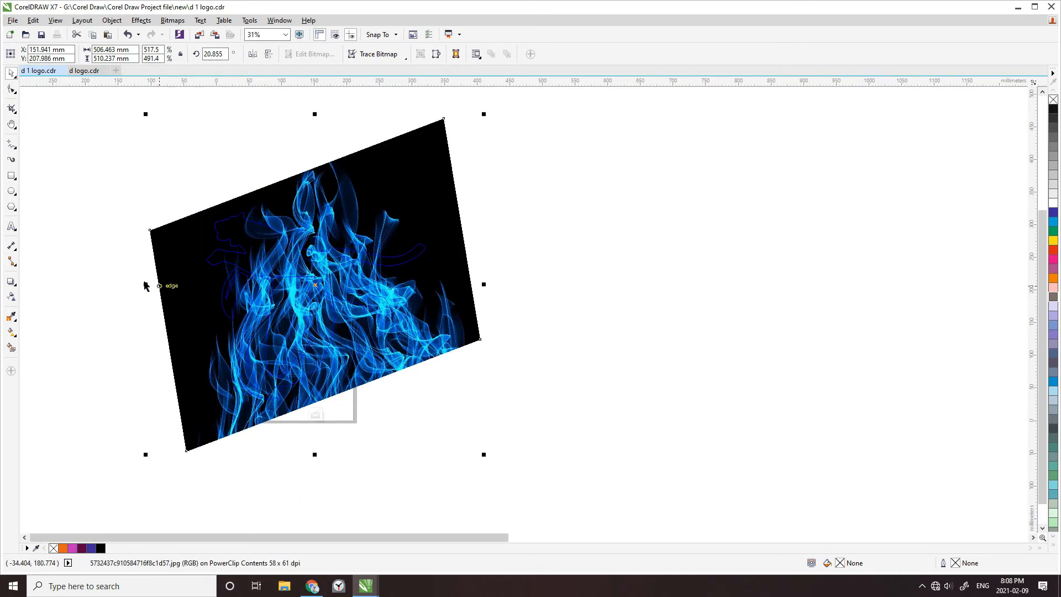
drag(144, 292, 95, 293)
scroll(586, 402, down, 2)
scroll(329, 340, up, 2)
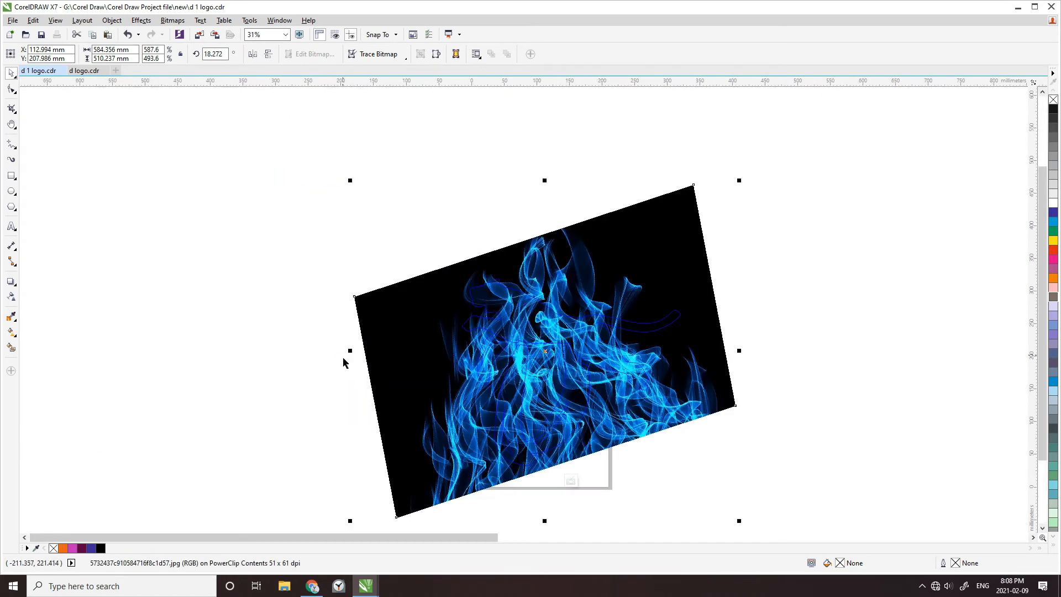
drag(360, 359, 289, 360)
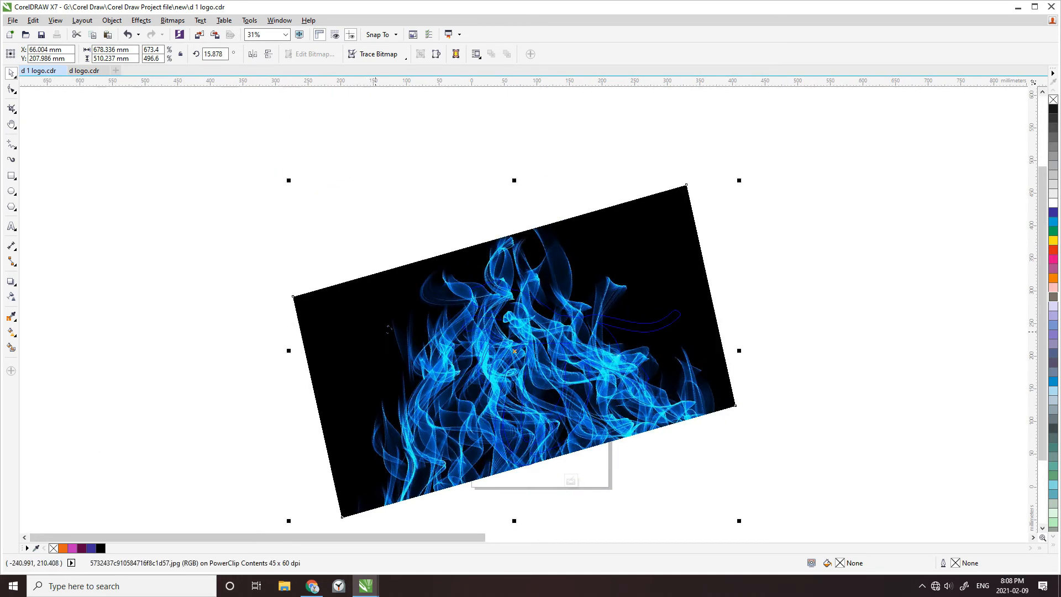
Enlarge the flame image to about 713 × 536 mm, shift it slightly down, and finish editing the PowerClip contents
drag(281, 181, 244, 163)
drag(604, 399, 607, 411)
right_click(580, 298)
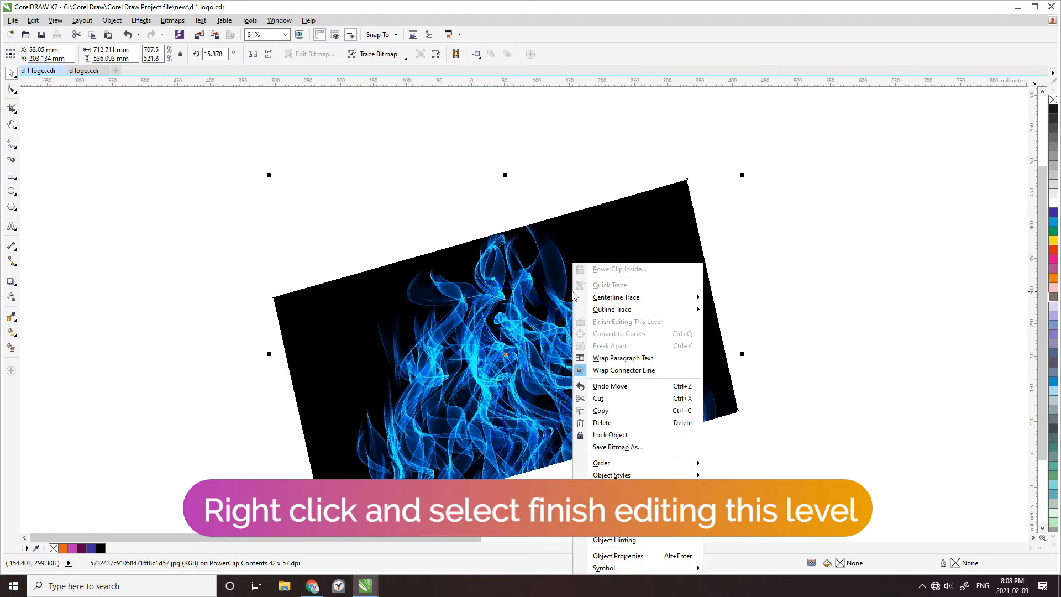
click(620, 325)
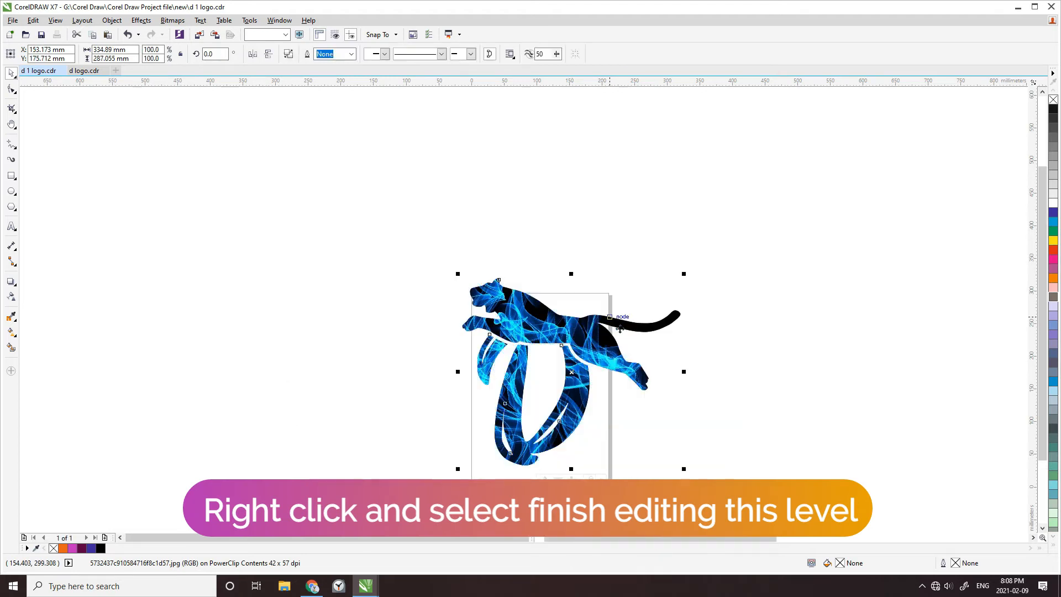
Add a drop shadow to the blue flame logo using the Flat Top Left preset
click(834, 365)
scroll(393, 299, down, 2)
scroll(503, 338, up, 2)
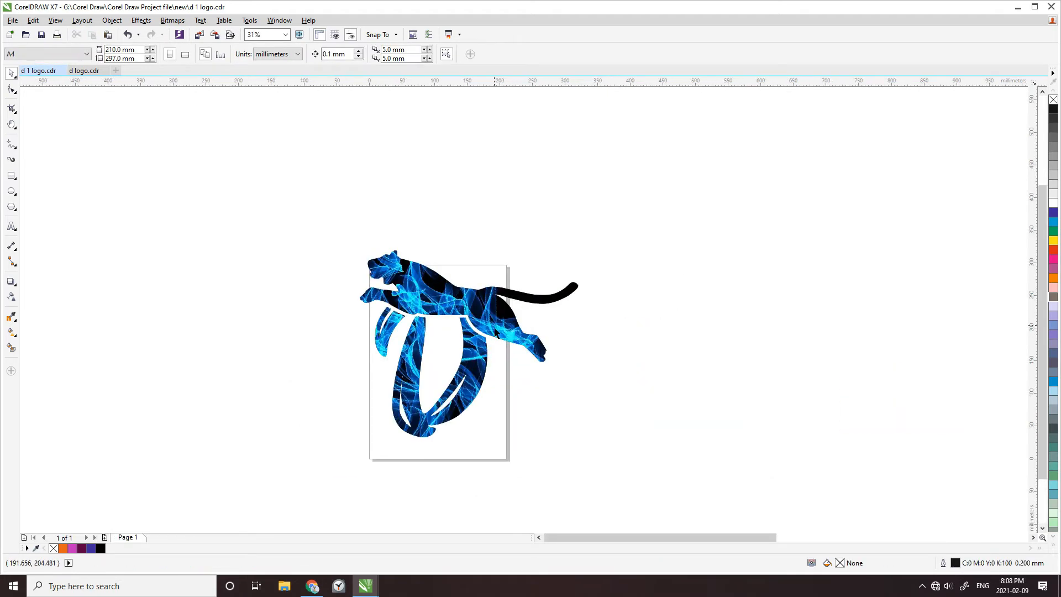
click(470, 308)
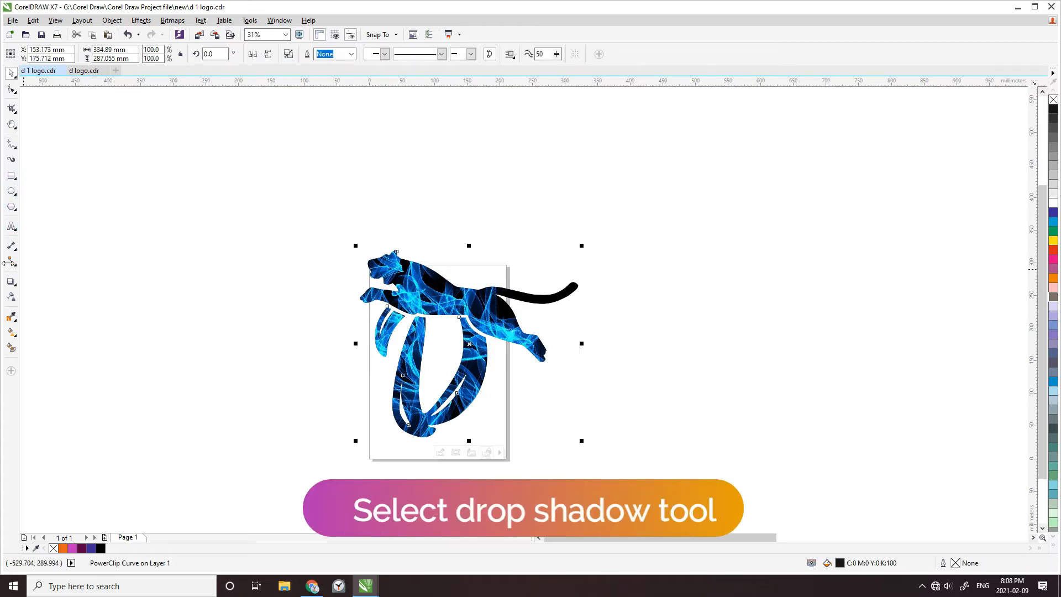
click(11, 282)
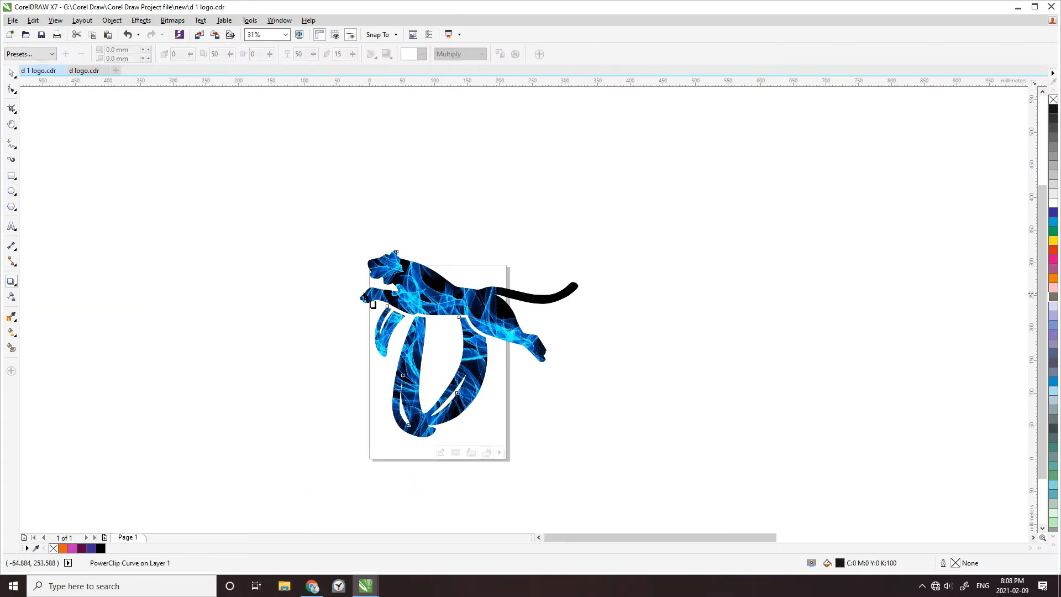
click(20, 53)
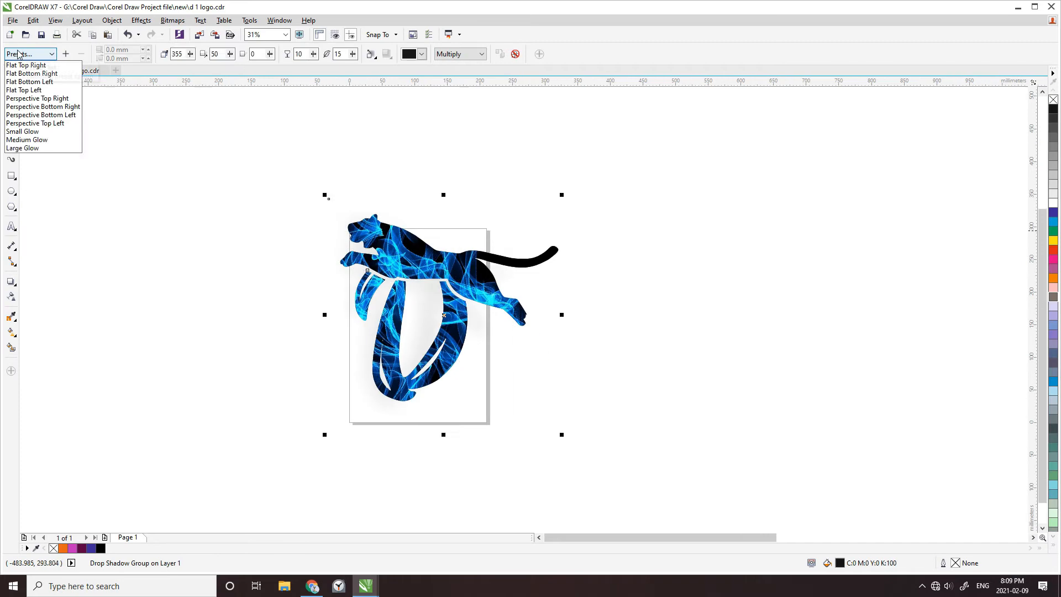
click(37, 74)
click(35, 55)
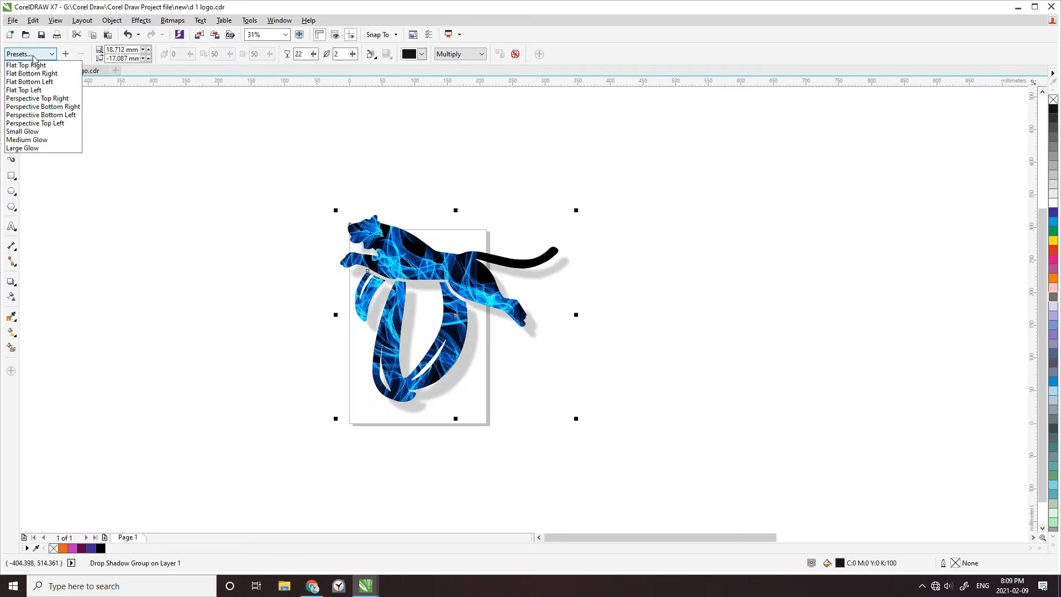
click(32, 90)
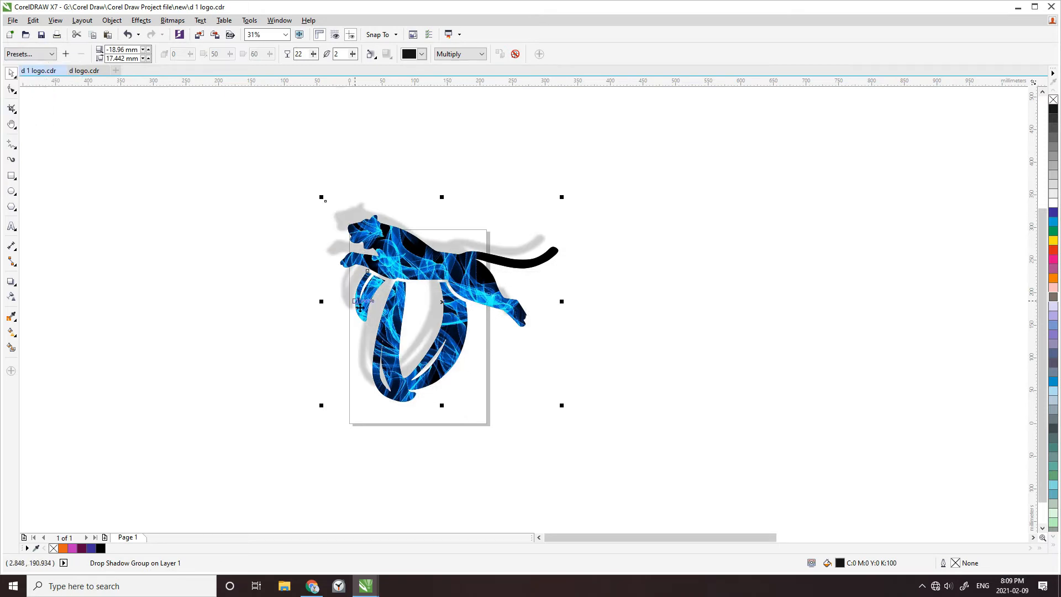
scroll(399, 308, up, 1)
scroll(399, 307, down, 1)
click(264, 339)
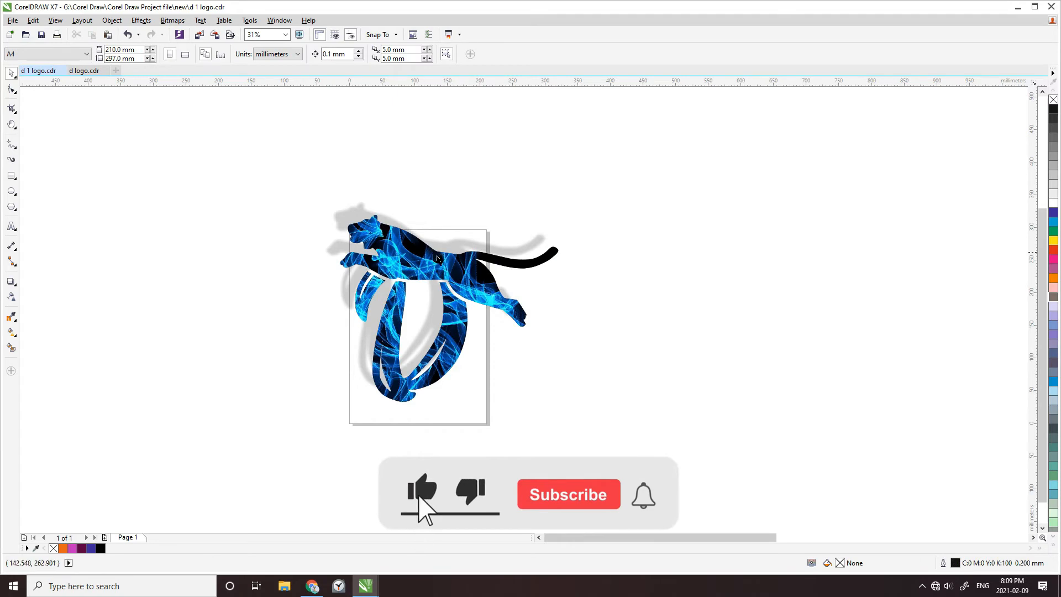
Adjust the blue logo's drop shadow to fall almost straight left, with an offset of about -20.98 mm by 0.281 mm
click(436, 265)
click(10, 282)
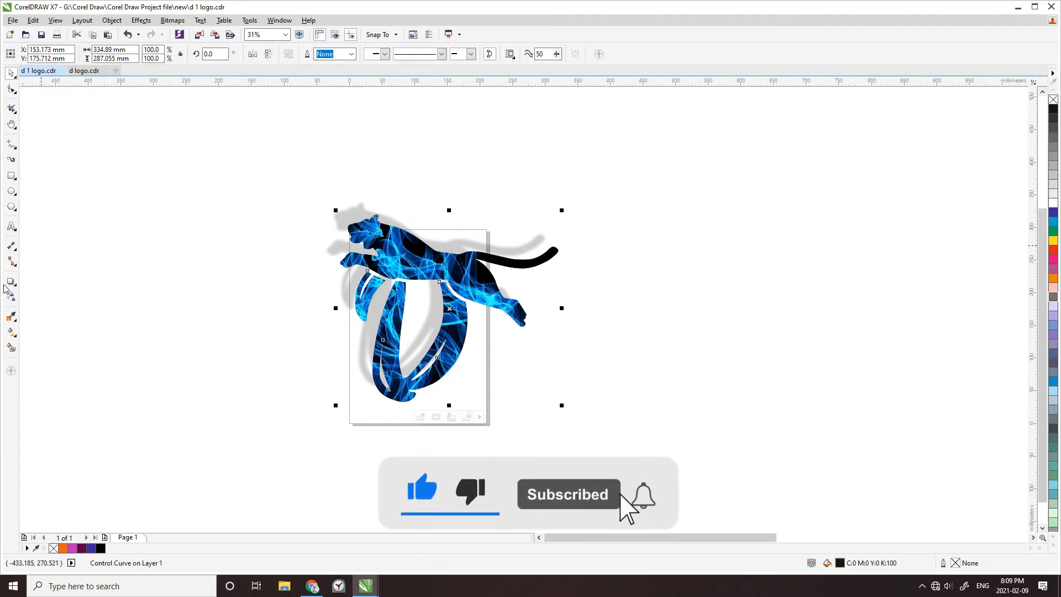
drag(335, 205, 334, 315)
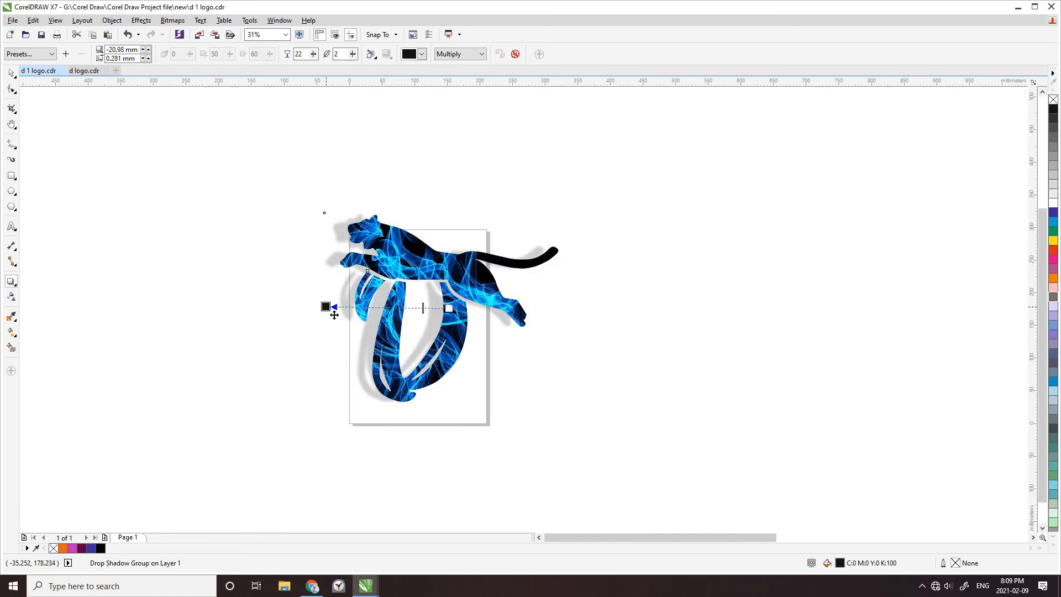
click(245, 302)
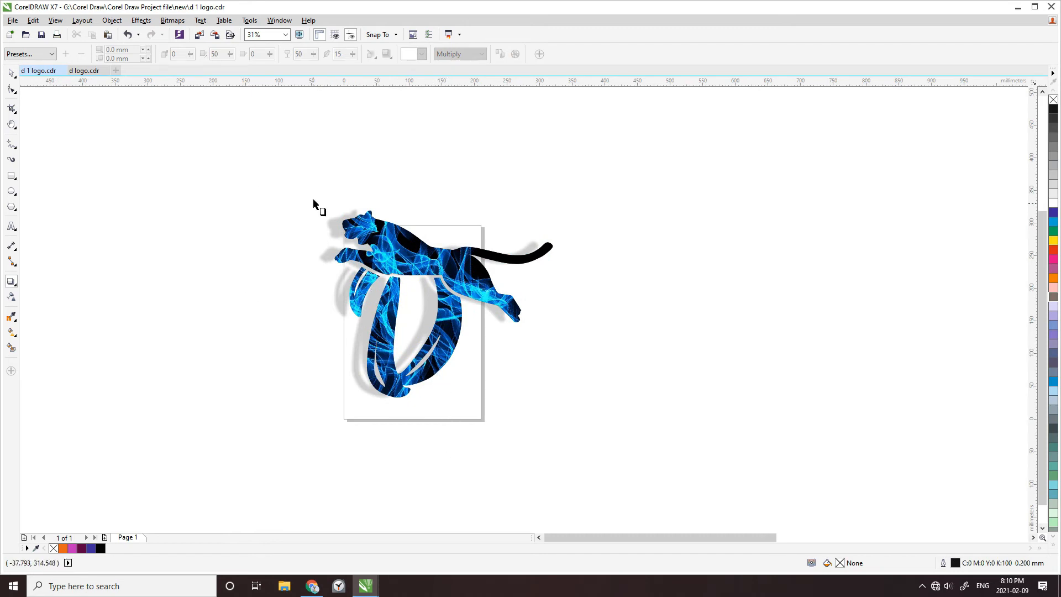
Move the blue logo with its shadow off the left side of the page, to about X -188 mm, Y 151 mm
click(11, 72)
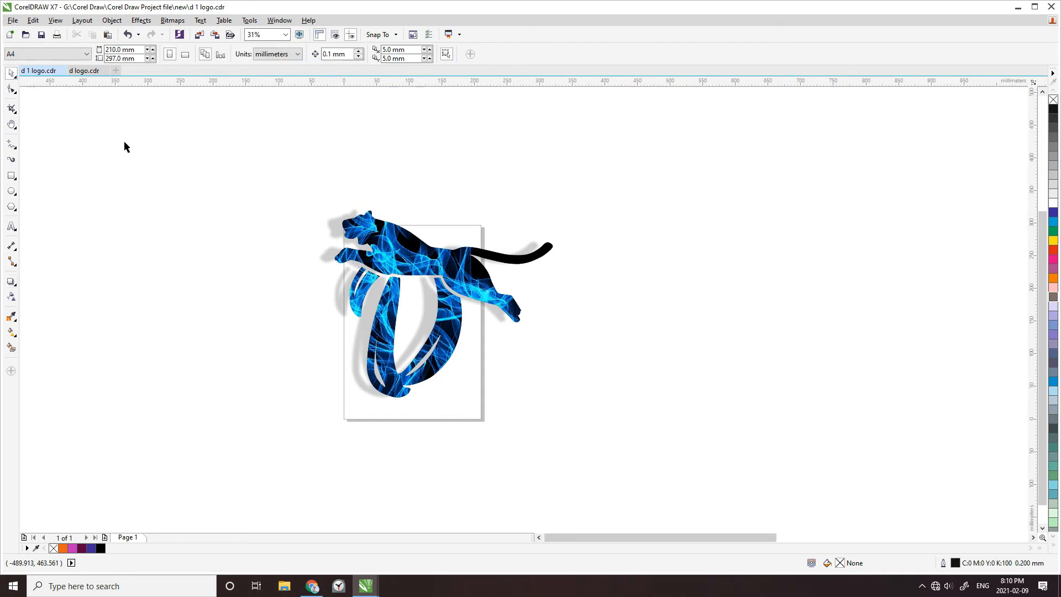
drag(423, 262, 203, 281)
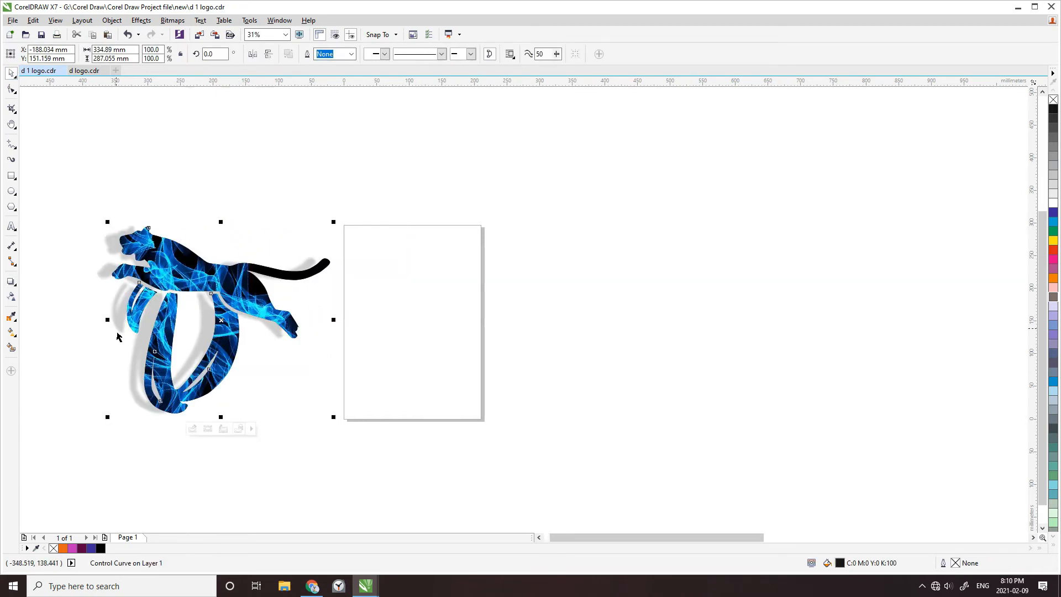
scroll(88, 330, up, 2)
scroll(534, 451, down, 2)
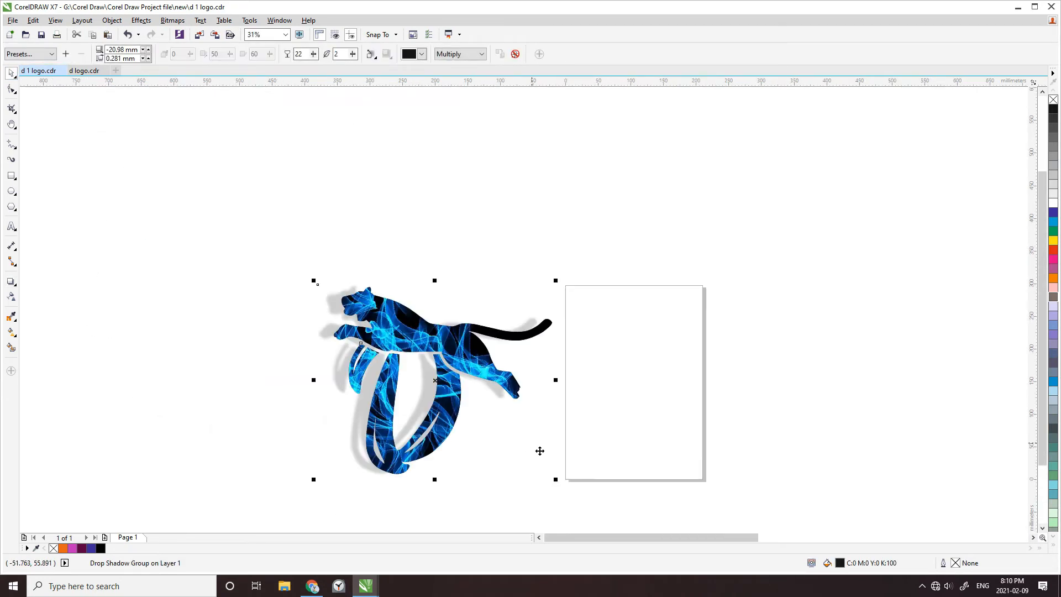
click(577, 414)
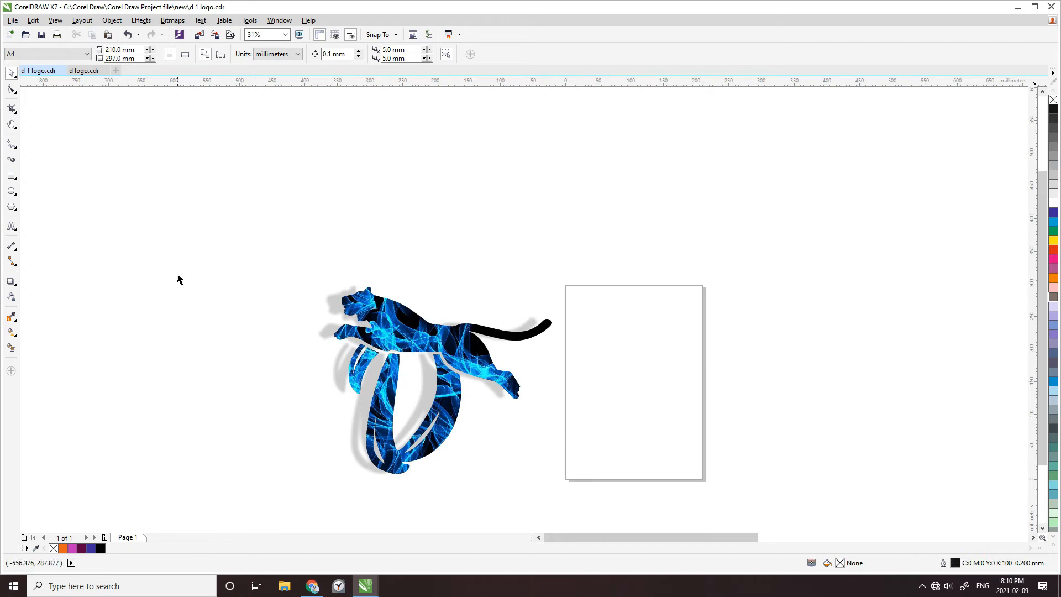
scroll(260, 359, down, 2)
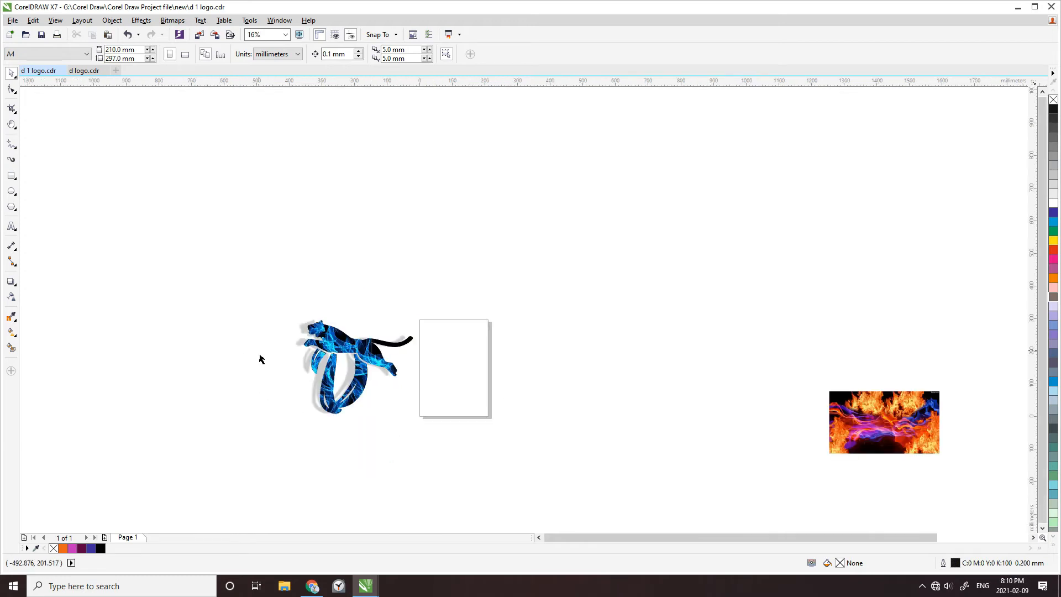
scroll(262, 359, up, 2)
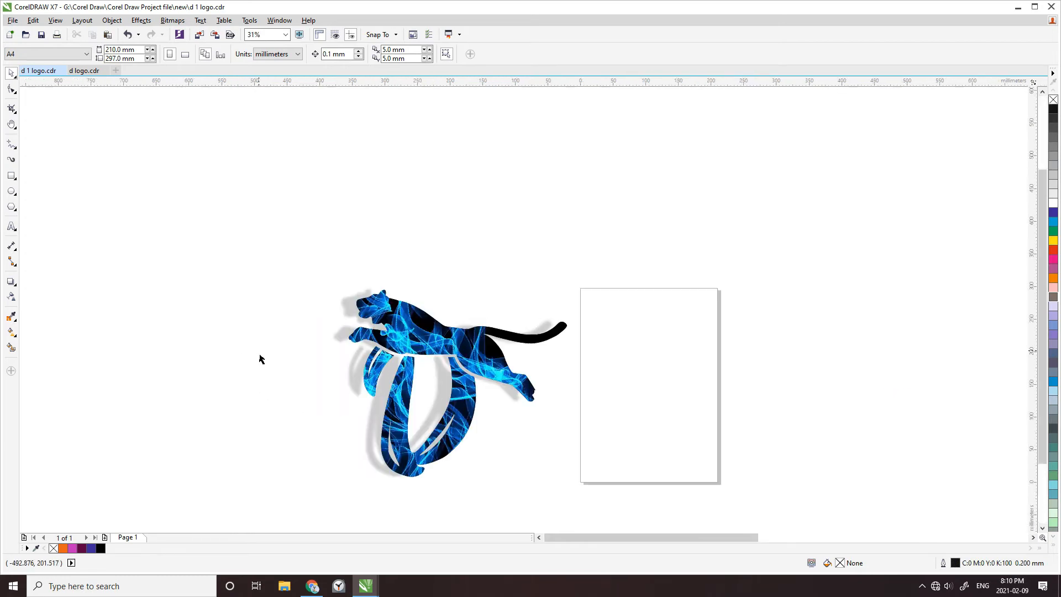
Place a copy of the blue flame logo to the right, overlapping the page's right edge
click(410, 331)
drag(490, 304, 721, 309)
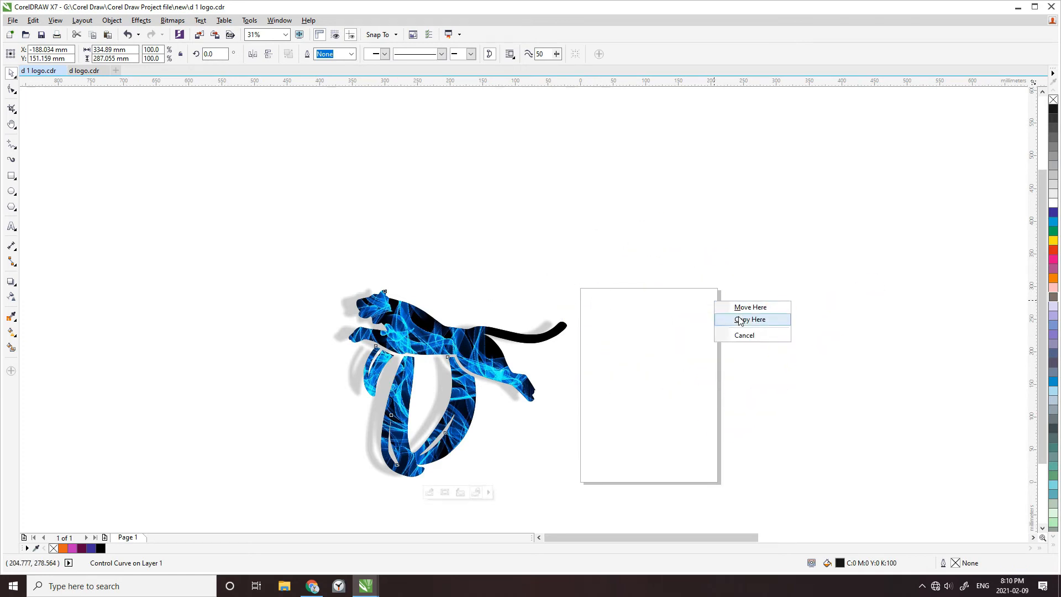
click(741, 323)
Bring the orange fire image closer to the copied logo and PowerClip it inside the copy
scroll(332, 314, down, 2)
drag(909, 407, 693, 356)
right_click(693, 355)
click(738, 60)
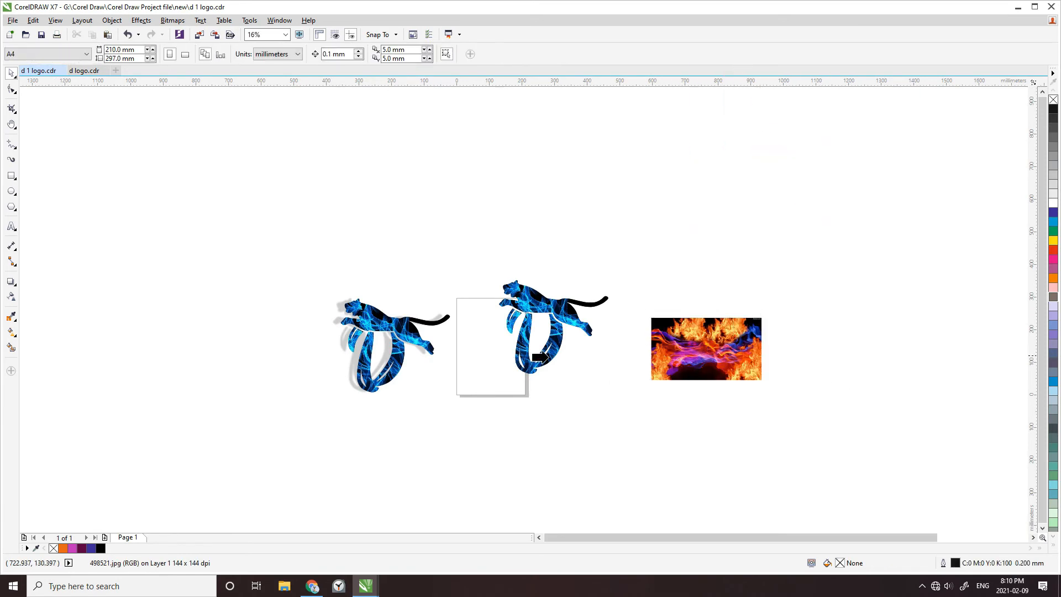
click(541, 357)
scroll(540, 331, up, 4)
scroll(422, 340, down, 2)
key(F10)
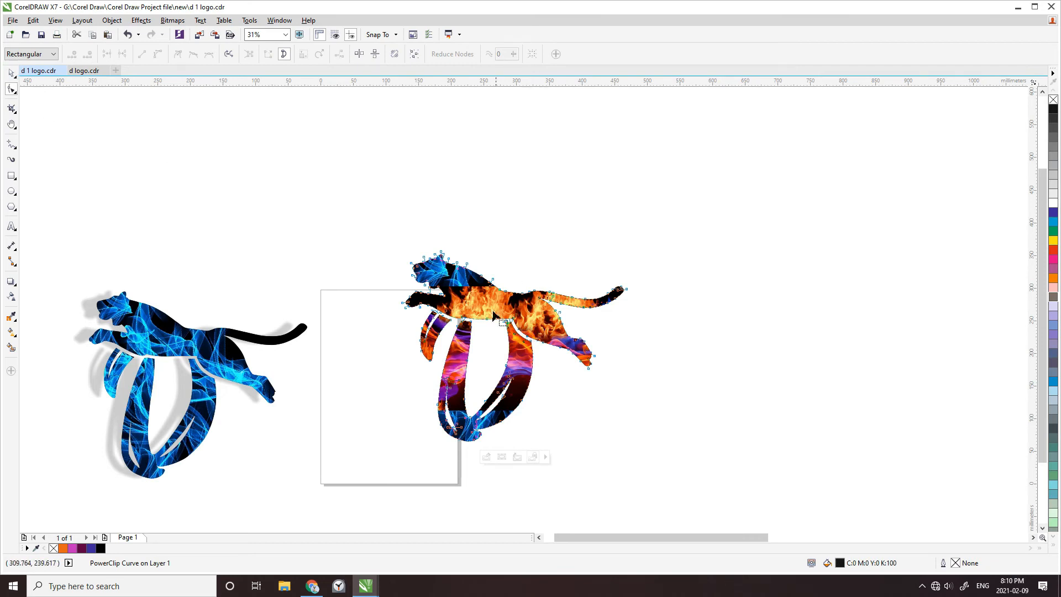
Edit the copy's PowerClip contents, enlarging the fire image to about 540 × 341 mm to cover the logo outline, and finish editing
right_click(475, 310)
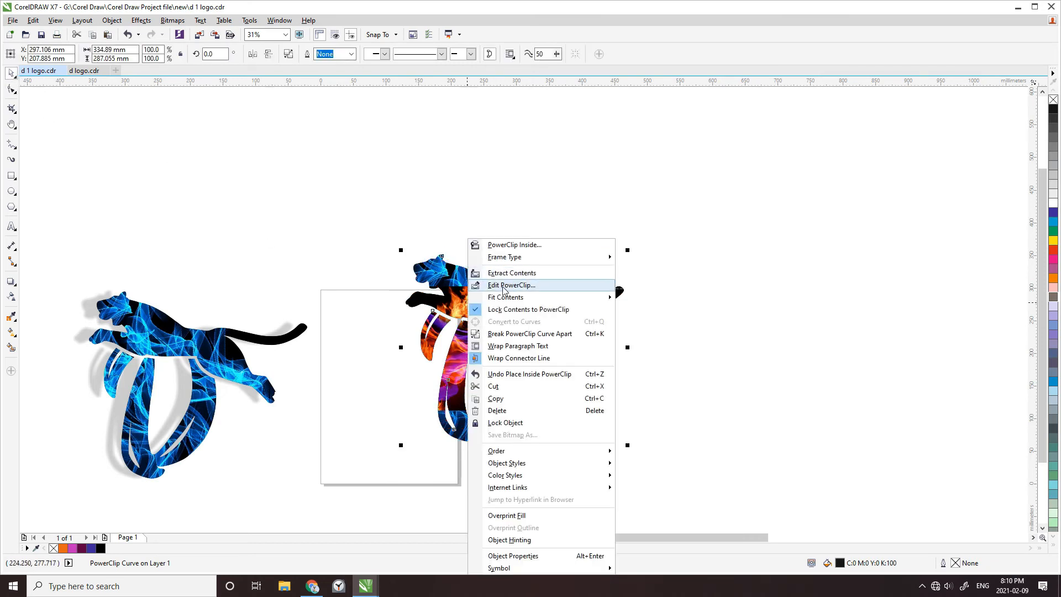
click(504, 288)
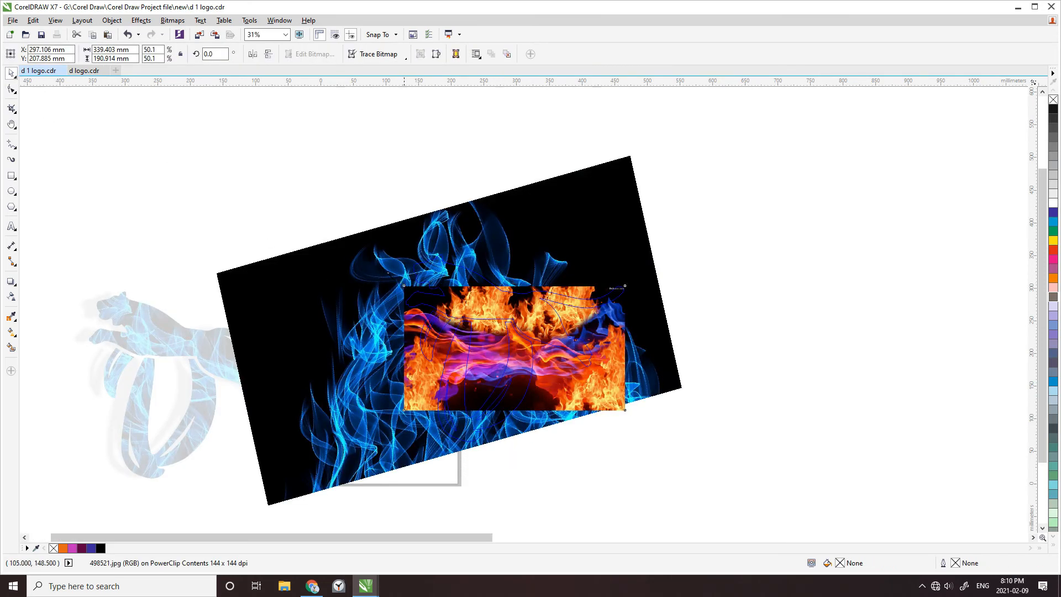
drag(404, 285, 327, 241)
drag(638, 427, 684, 446)
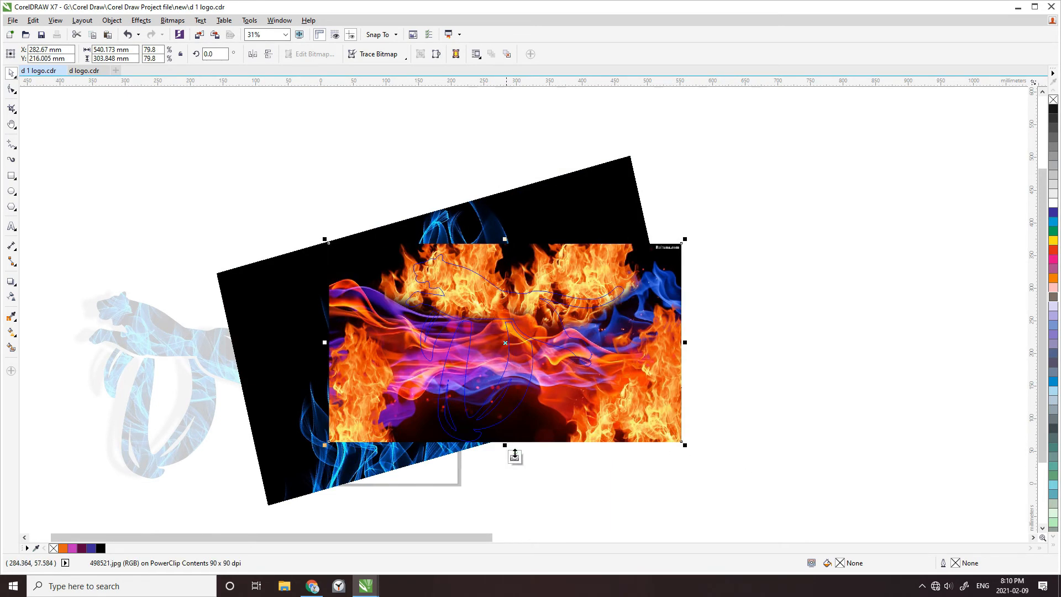
drag(513, 450, 512, 468)
drag(503, 258, 503, 242)
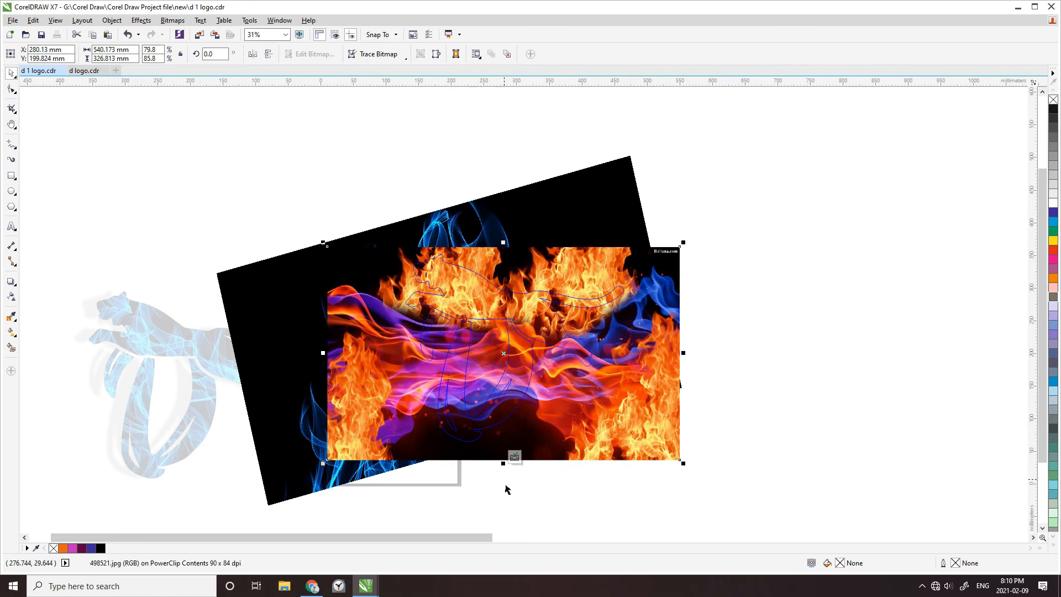
drag(511, 478, 510, 493)
right_click(625, 417)
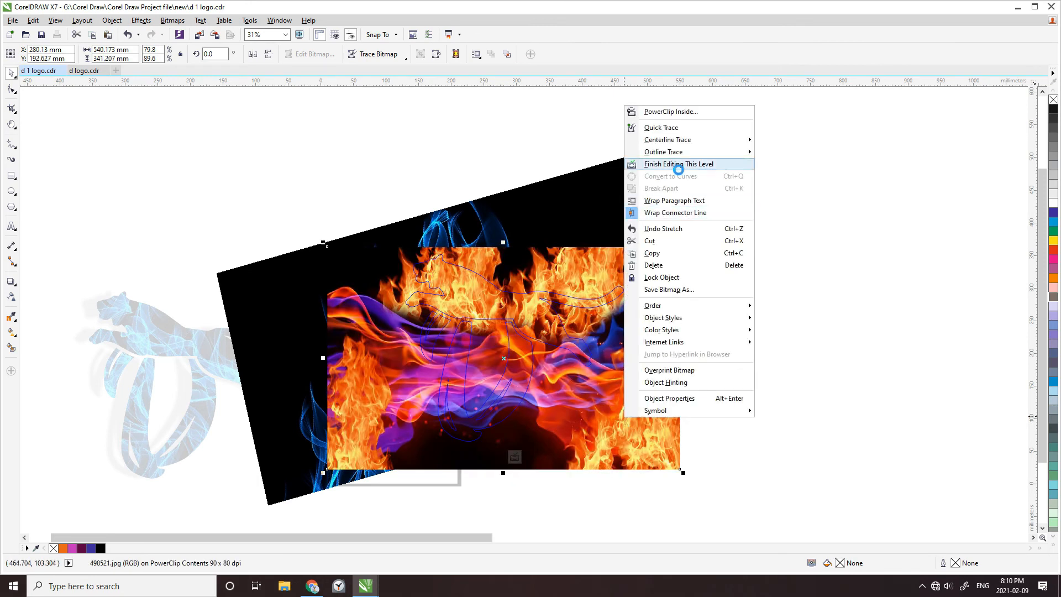
click(685, 165)
Move the fire-filled logo onto the page beside the blue logo
click(735, 366)
scroll(361, 358, down, 1)
scroll(474, 429, up, 1)
scroll(474, 429, down, 1)
drag(433, 385, 394, 405)
click(498, 442)
scroll(268, 423, up, 1)
drag(137, 187, 644, 492)
click(610, 409)
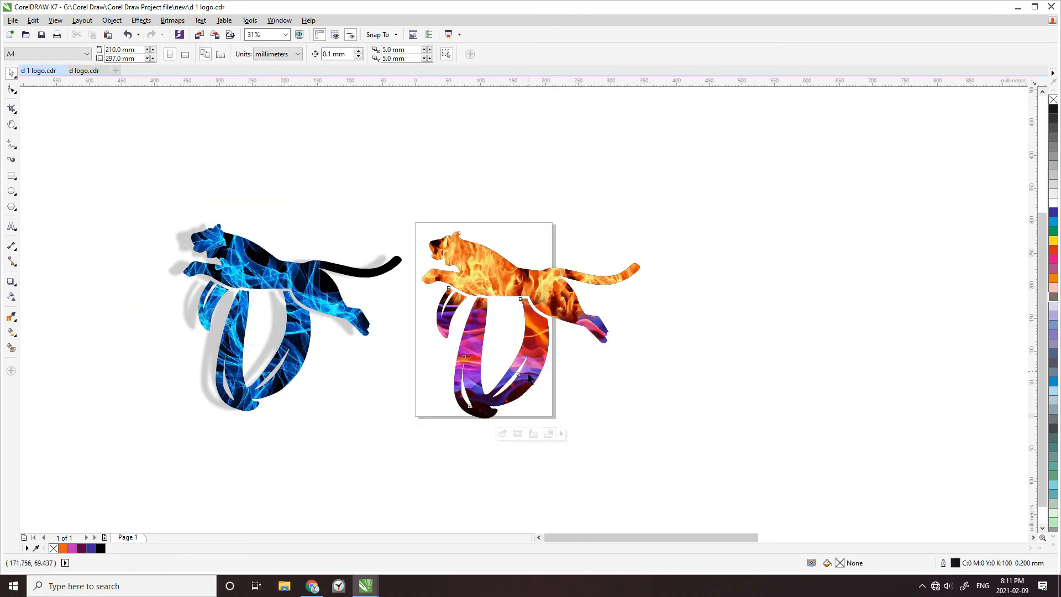
Apply the Flat Top Left drop shadow preset to the fire-filled logo and lower the shadow so it falls to the left
click(527, 379)
click(11, 282)
click(30, 54)
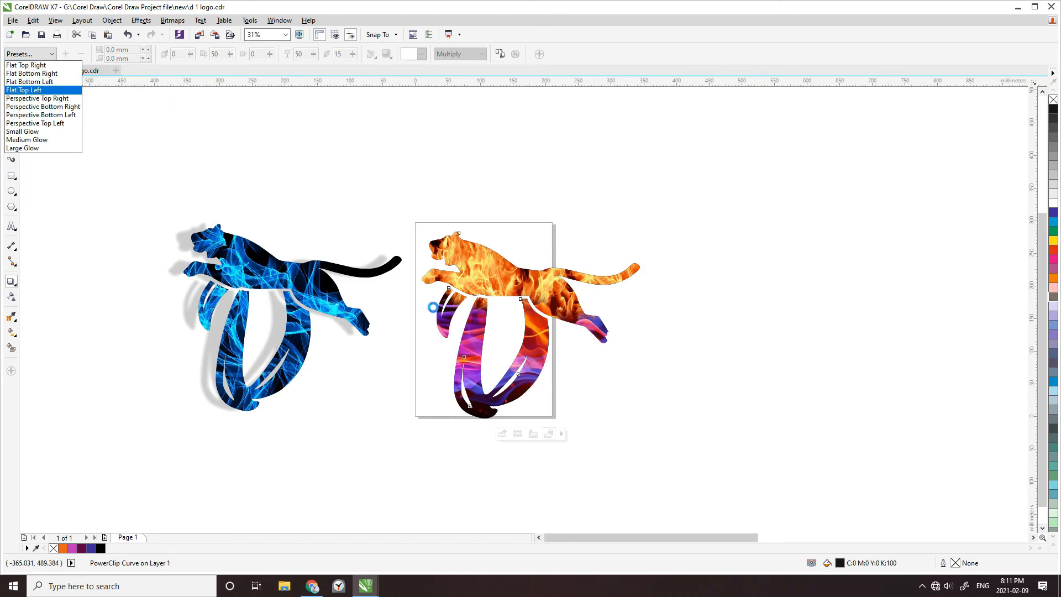
click(33, 90)
drag(421, 226, 412, 323)
click(706, 433)
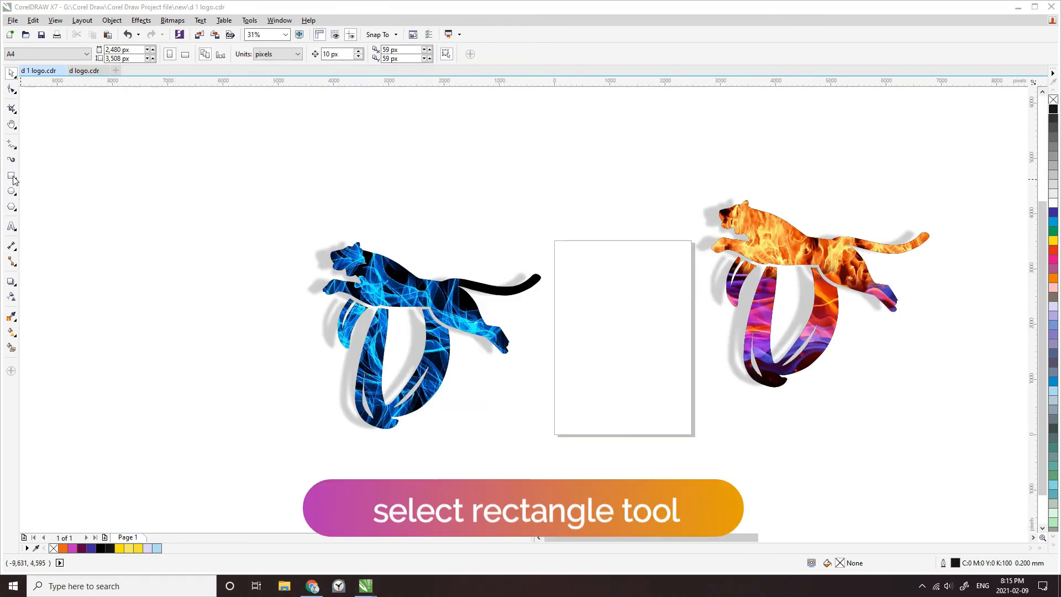
Draw a rectangle beside the blue logo's head and set its size to 1280 × 720 px
click(11, 177)
drag(235, 236, 339, 338)
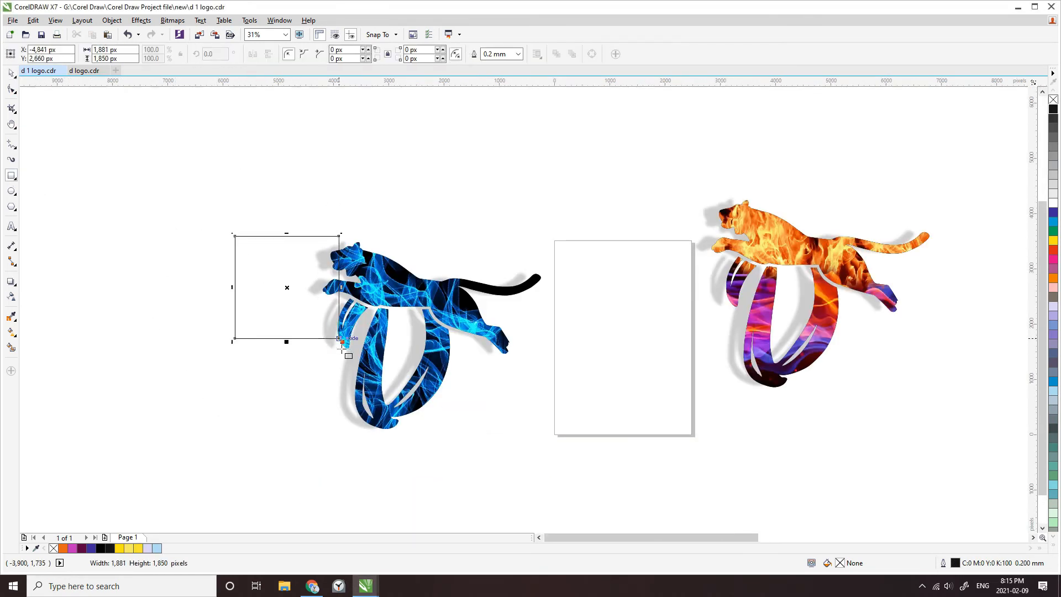
click(117, 51)
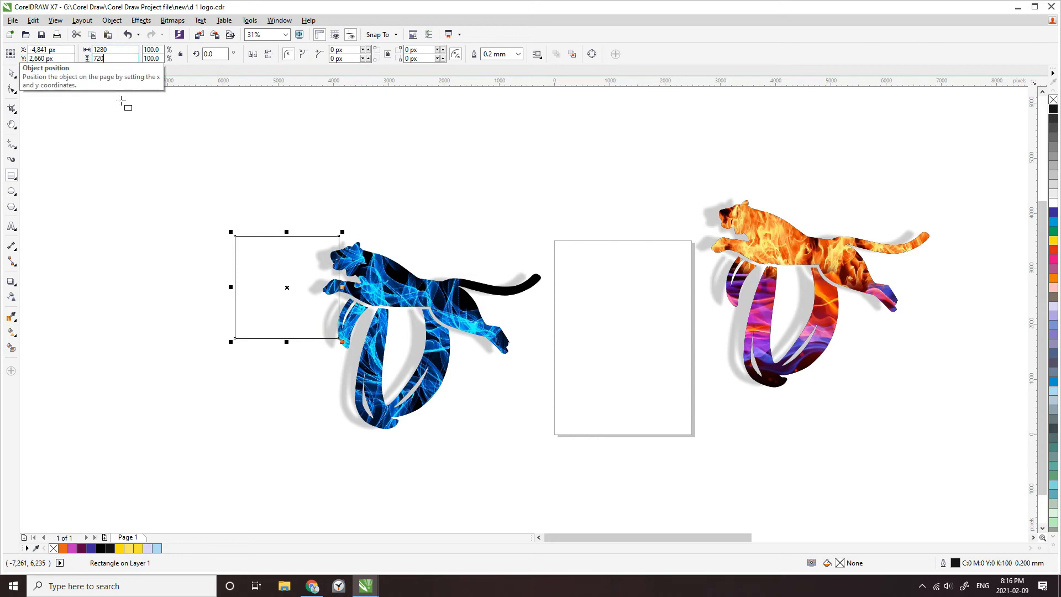
key(Return)
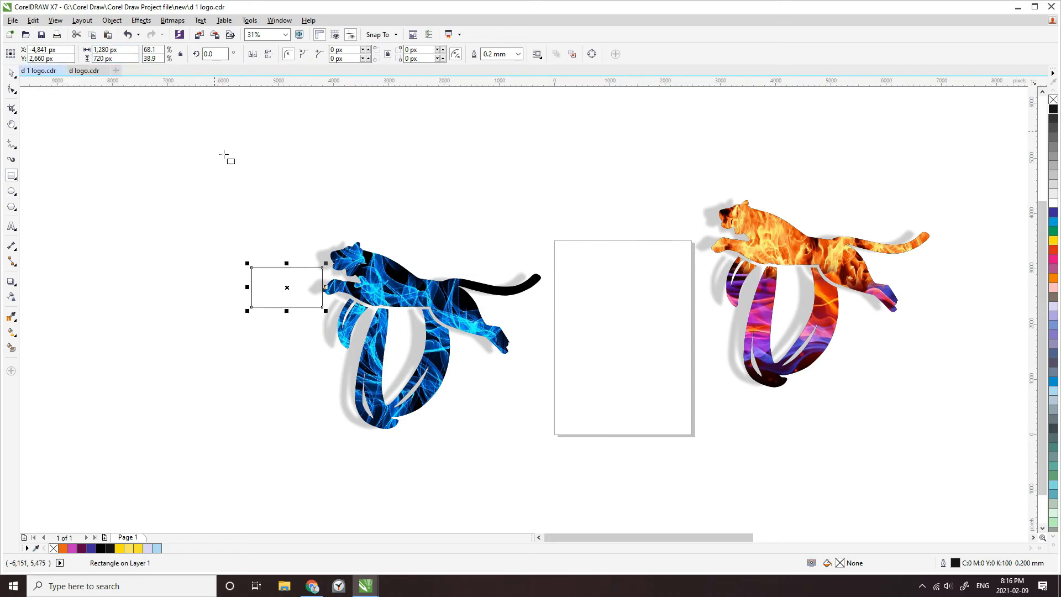
Scale the rectangle proportionally to about 7360 × 4140 px so that it surrounds the blue logo
drag(332, 319, 584, 462)
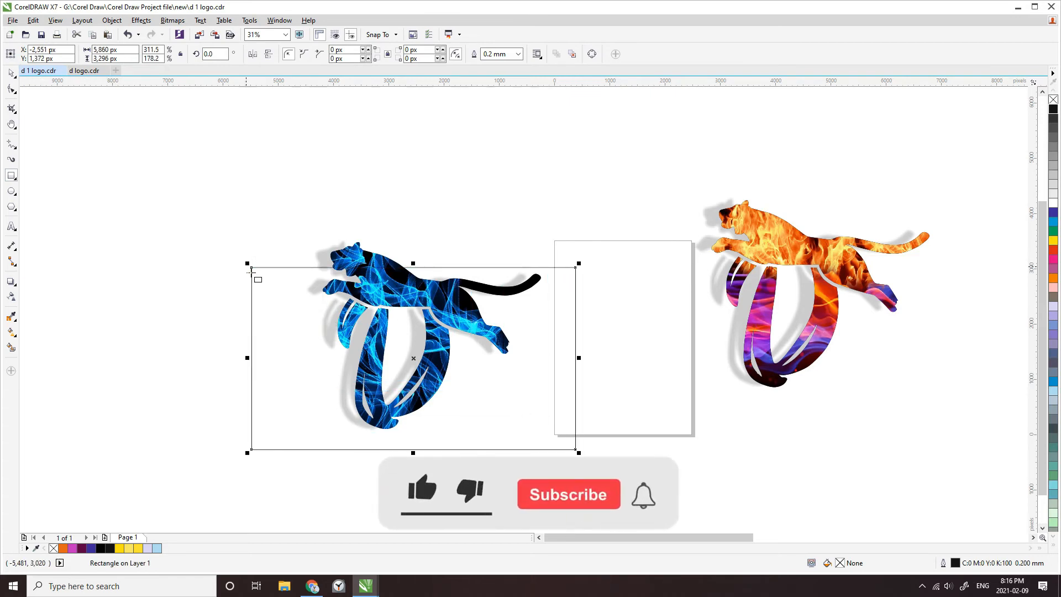
drag(249, 265, 170, 217)
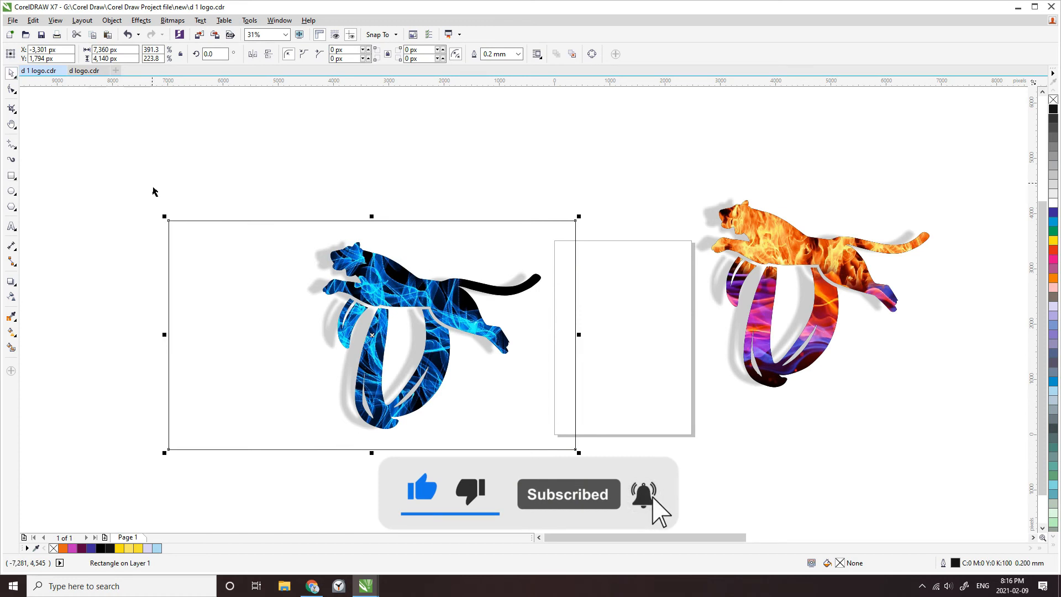
click(125, 166)
Align the blue logo and its surrounding rectangle to each other's centers both horizontally and vertically
click(551, 451)
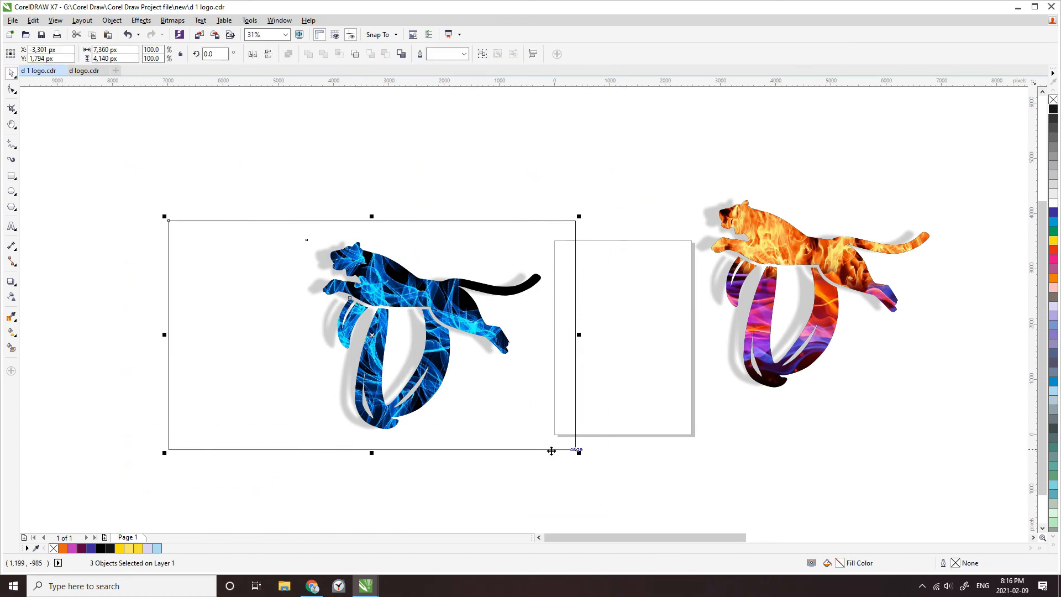
click(113, 21)
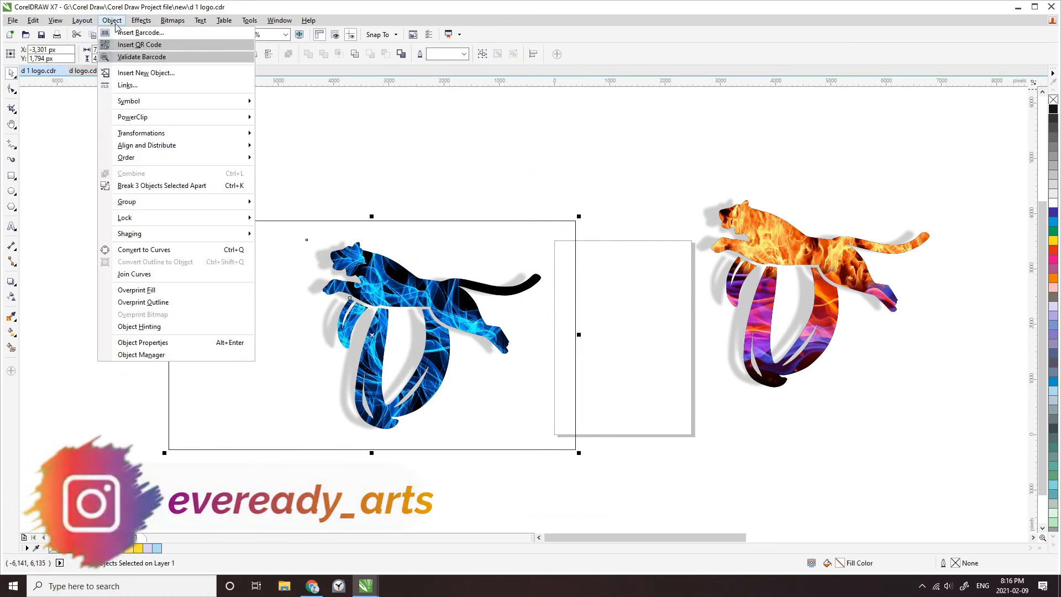
mouse_move(84, 24)
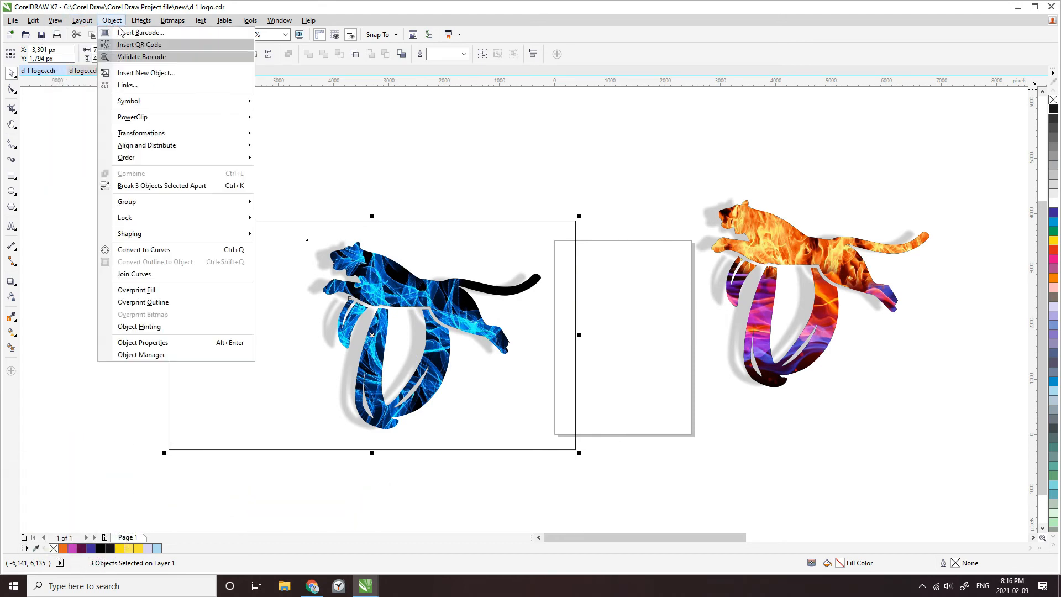
mouse_move(248, 146)
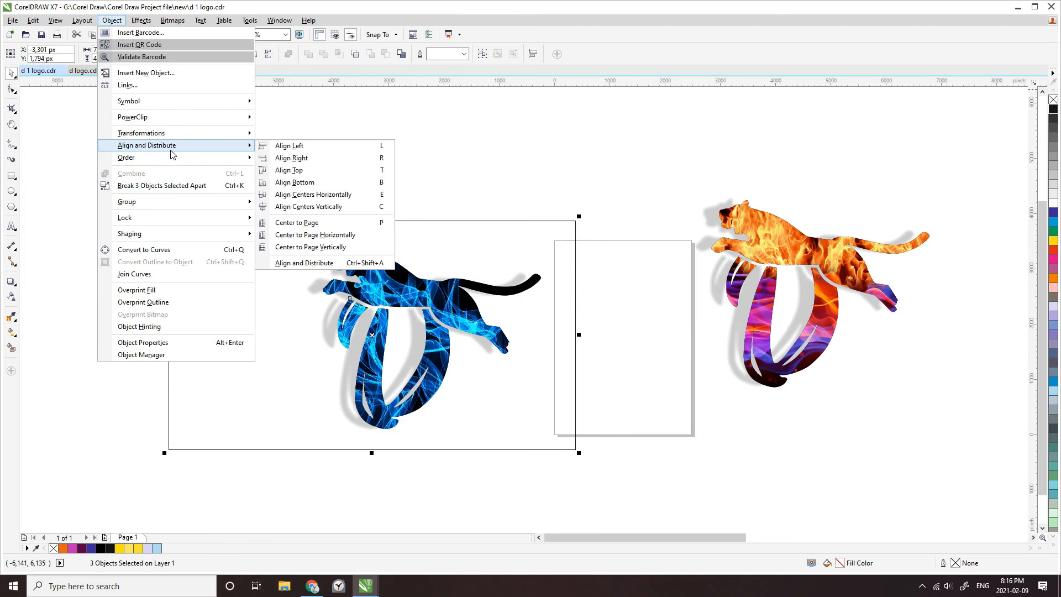
click(304, 263)
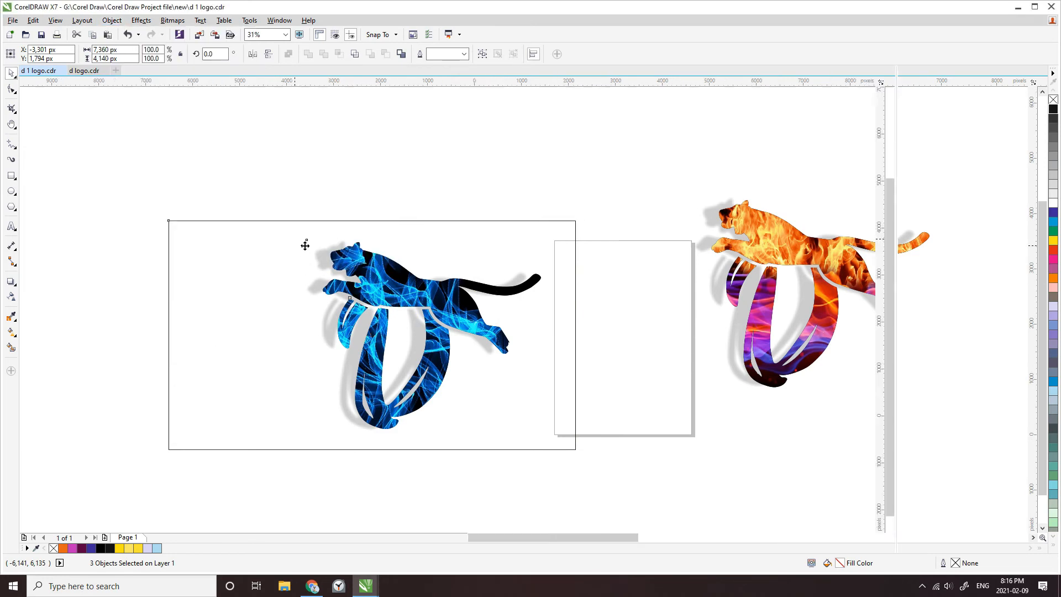
click(925, 96)
click(924, 111)
click(671, 146)
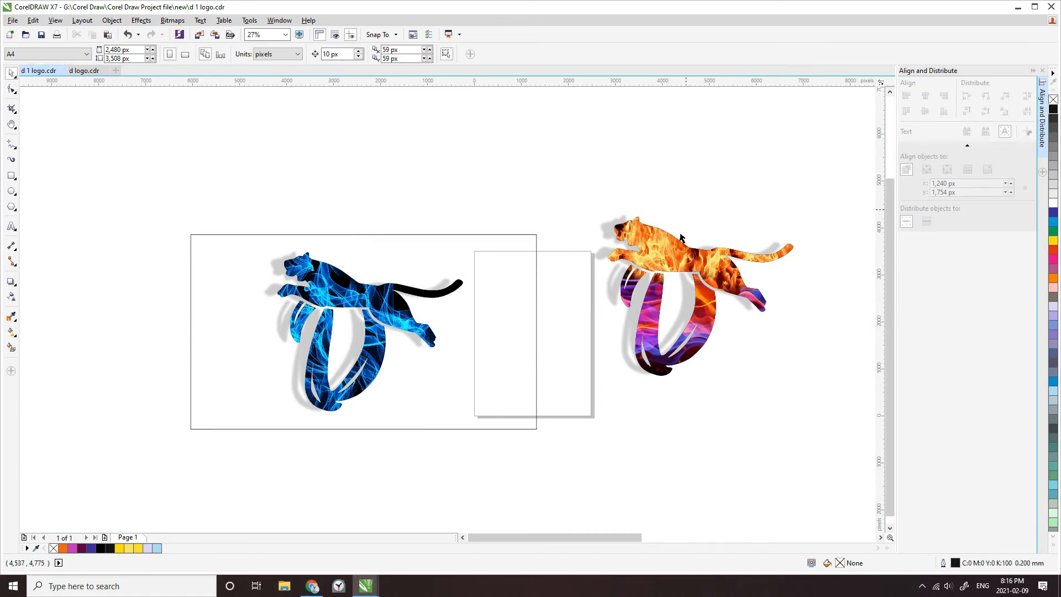
Move the rectangle and blue logo together up and to the left, clear of the page, and collapse the alignment settings
drag(151, 227, 592, 481)
drag(455, 437, 358, 421)
scroll(89, 290, up, 2)
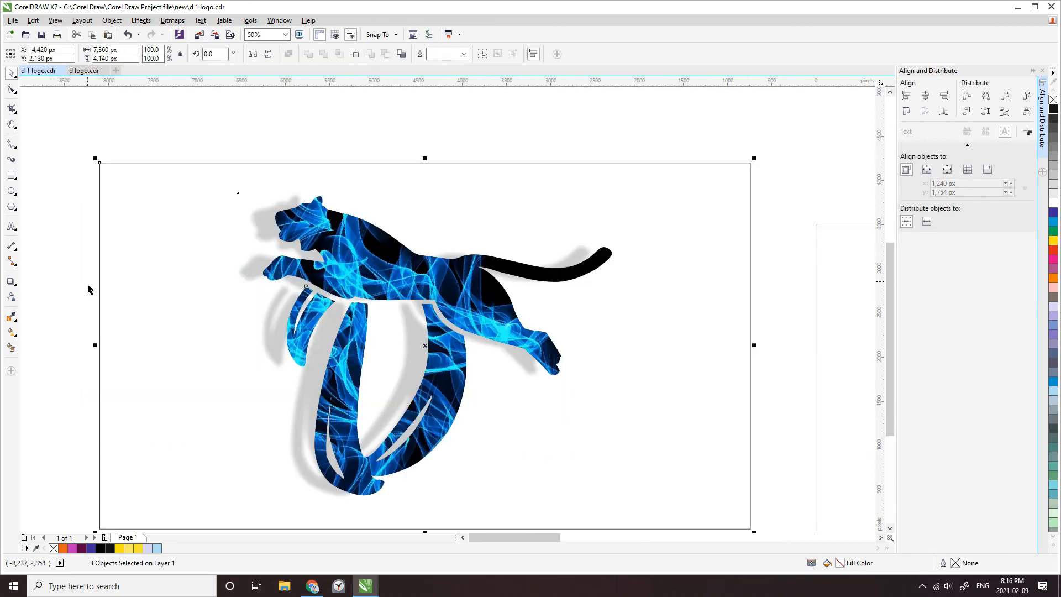
click(1034, 72)
click(784, 424)
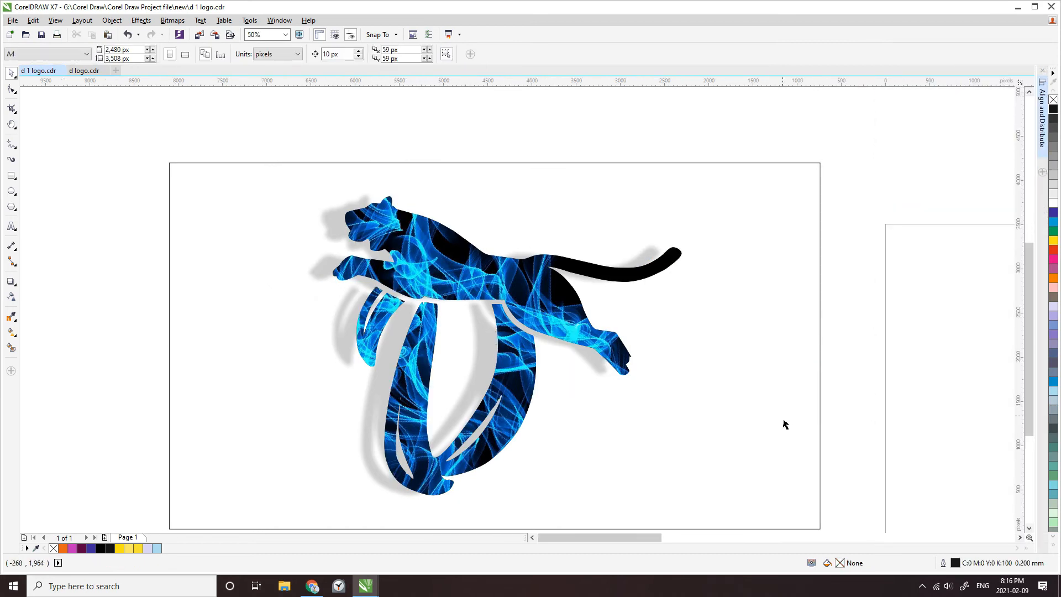
Fill the rectangle with yellow, remove its outline and send it behind the blue logo
click(821, 419)
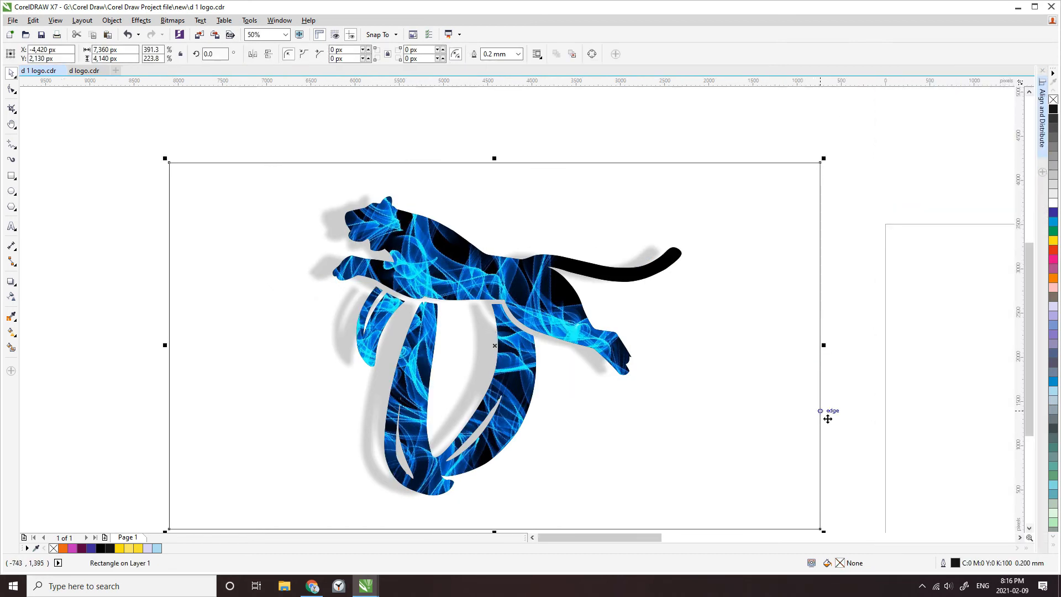
click(137, 548)
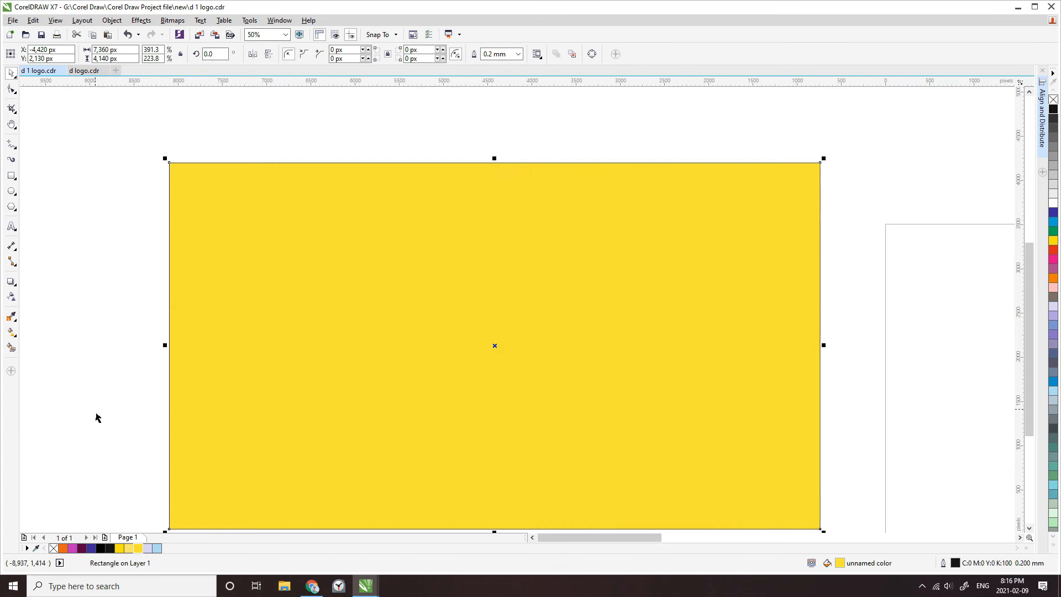
right_click(53, 548)
key(shift+Page_Down)
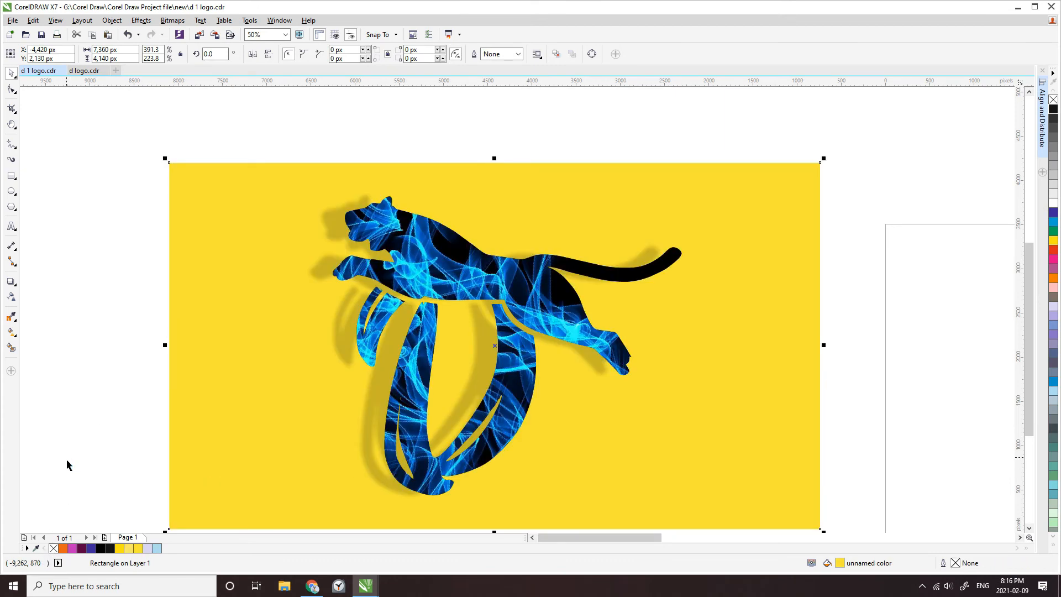
click(100, 332)
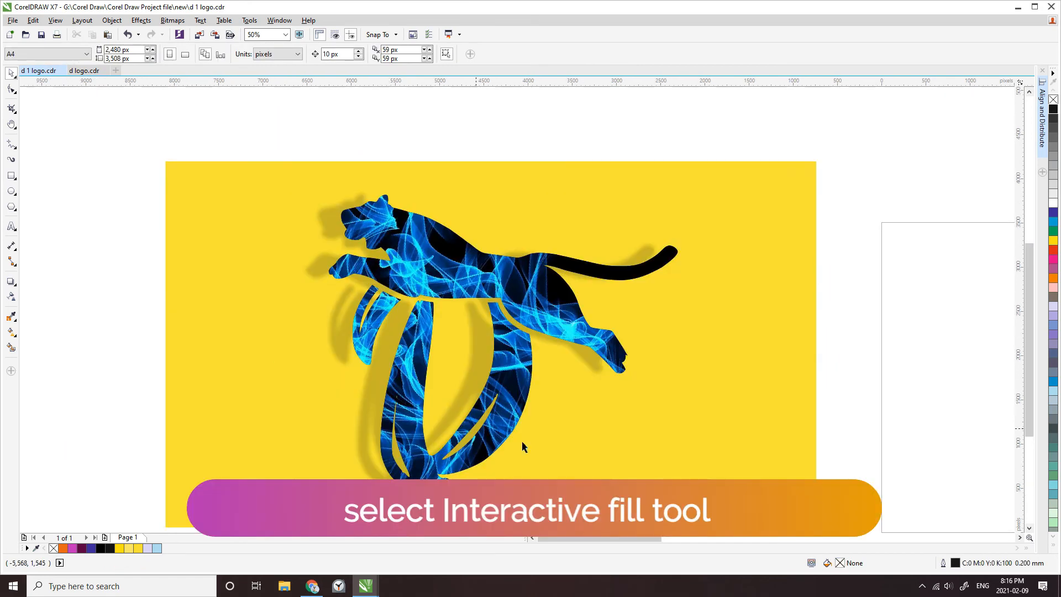
Apply a yellow-to-white linear fountain fill across the rectangle with the Interactive Fill tool, extending its end node past the right edge
click(521, 439)
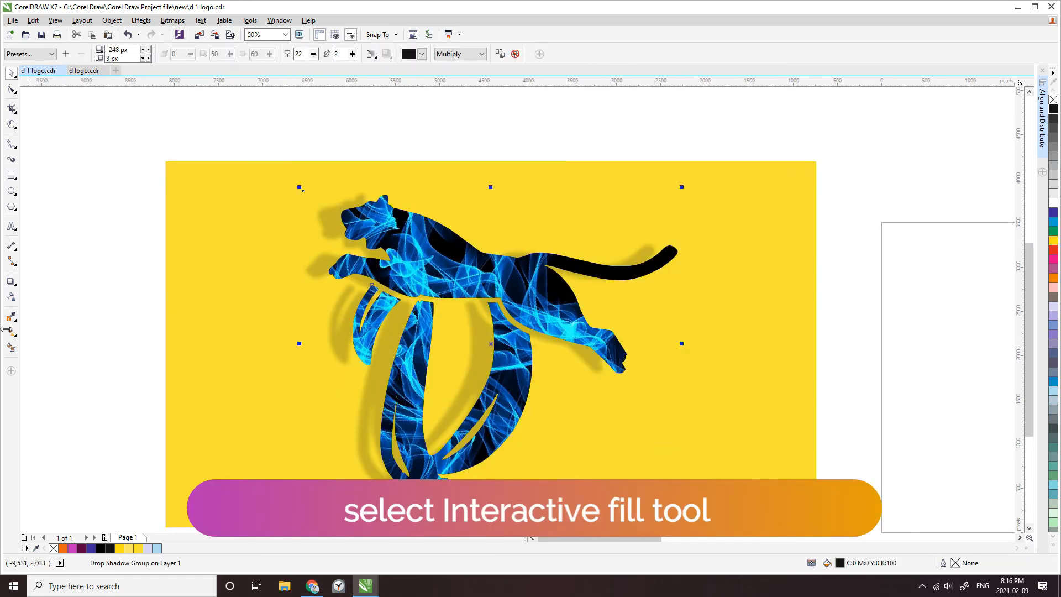
click(188, 415)
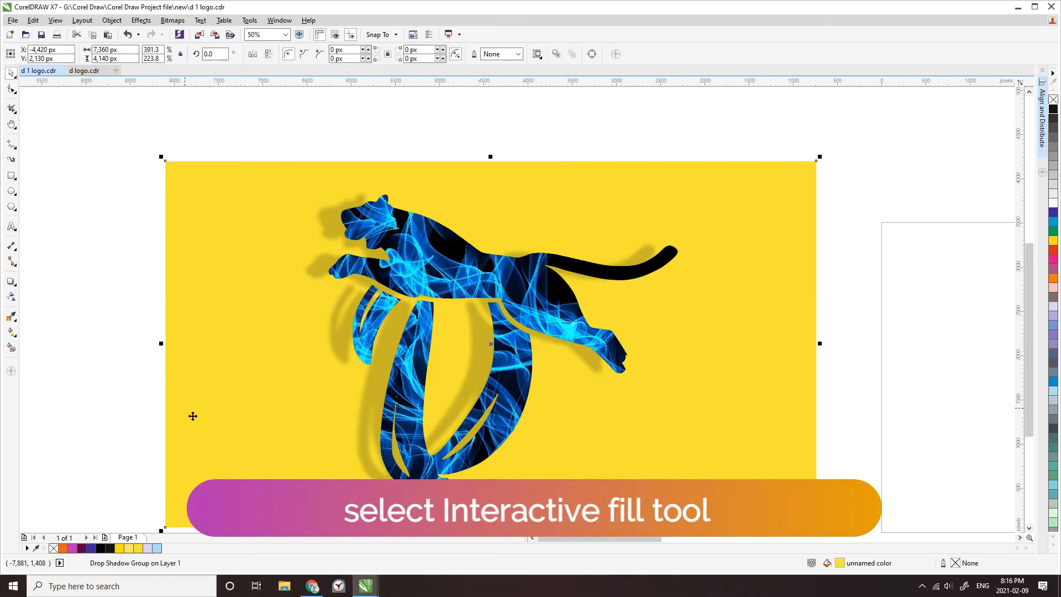
click(14, 334)
drag(232, 438, 791, 222)
scroll(381, 270, down, 1)
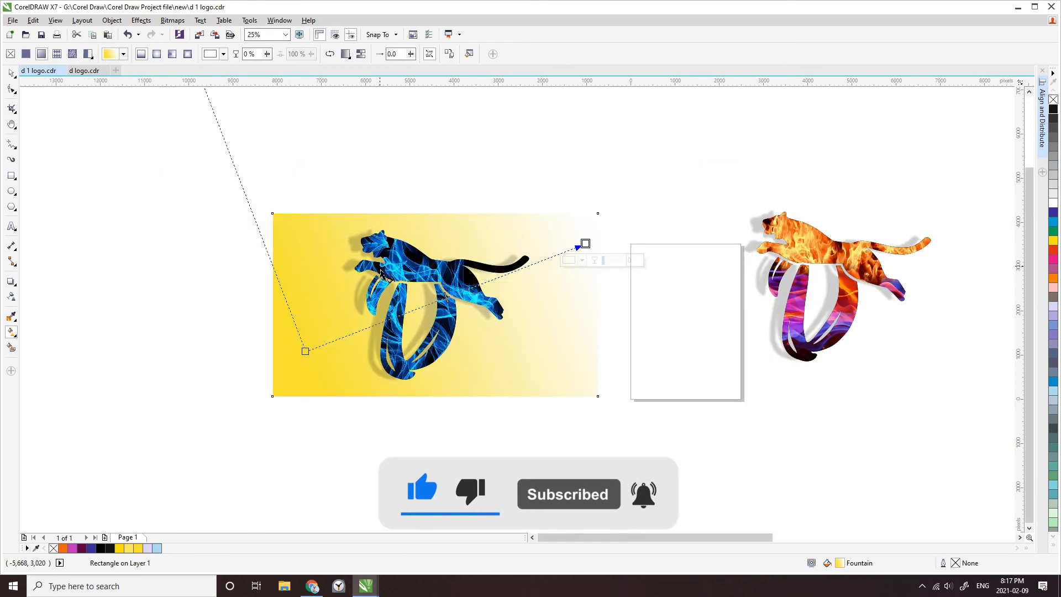
drag(586, 244, 660, 315)
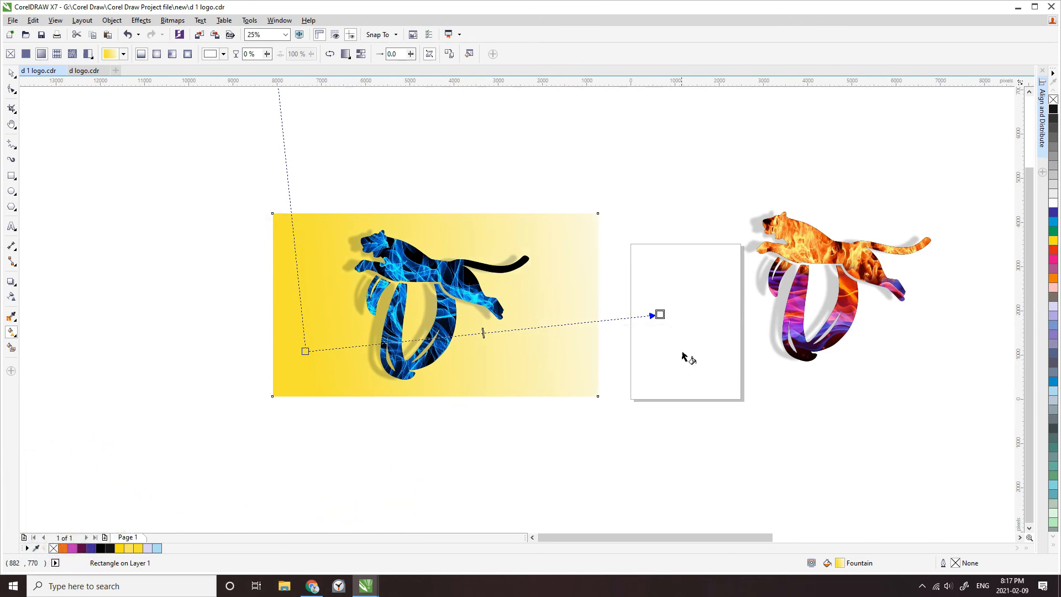
Try Ice Blue and Pink for the gradient's end color, settle on orange, and move the end node farther up and right
click(157, 548)
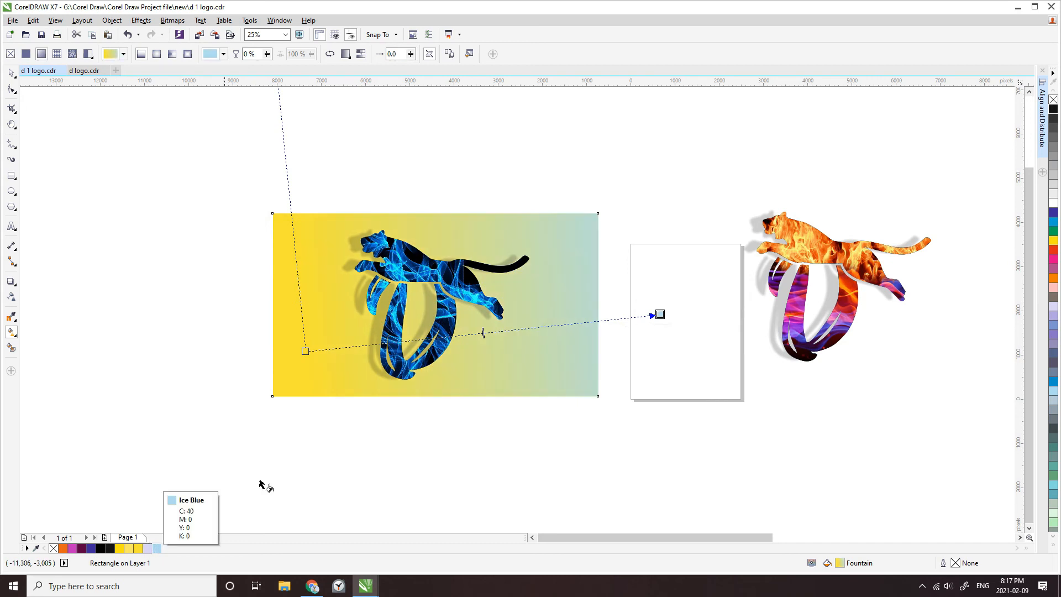
drag(660, 315, 717, 215)
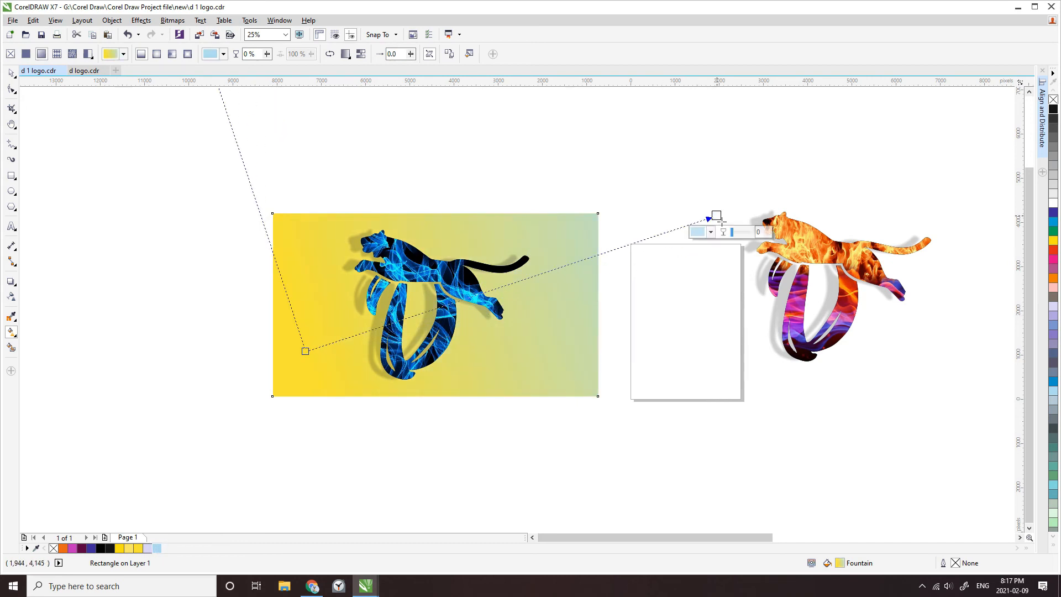
click(1054, 287)
click(1054, 278)
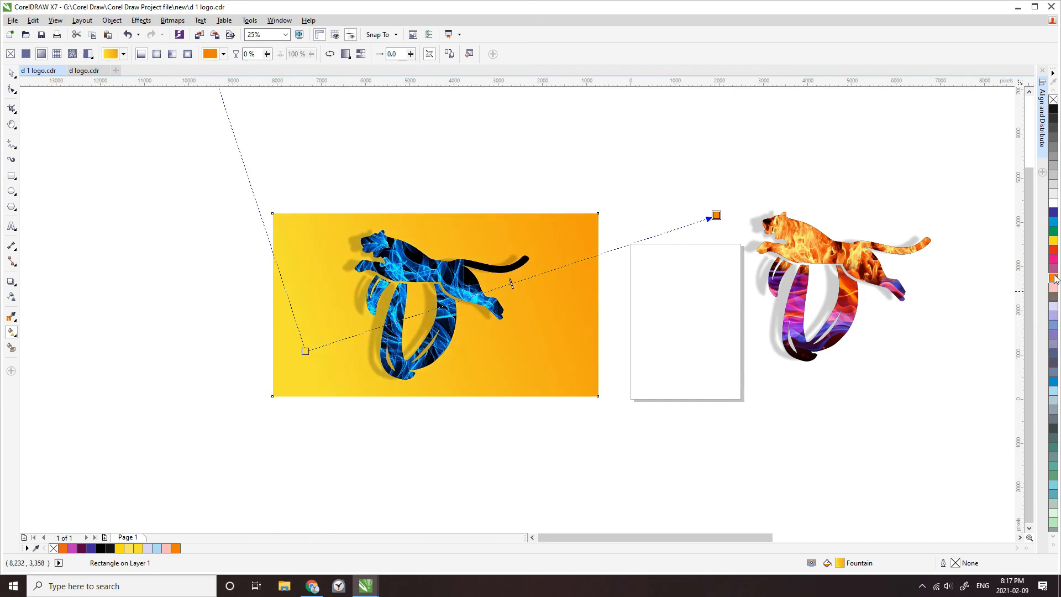
click(1053, 288)
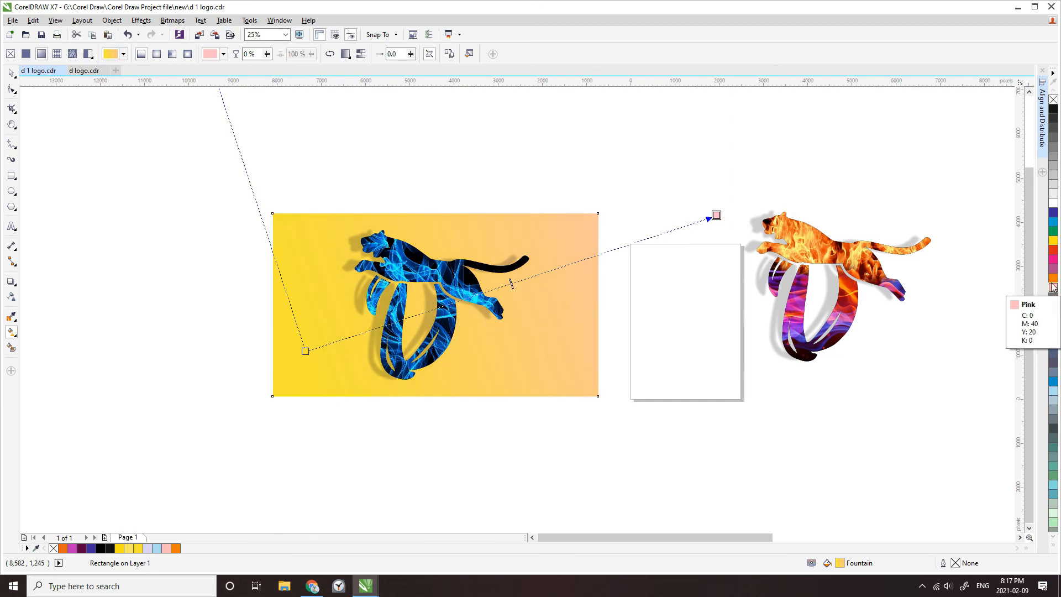
click(1054, 278)
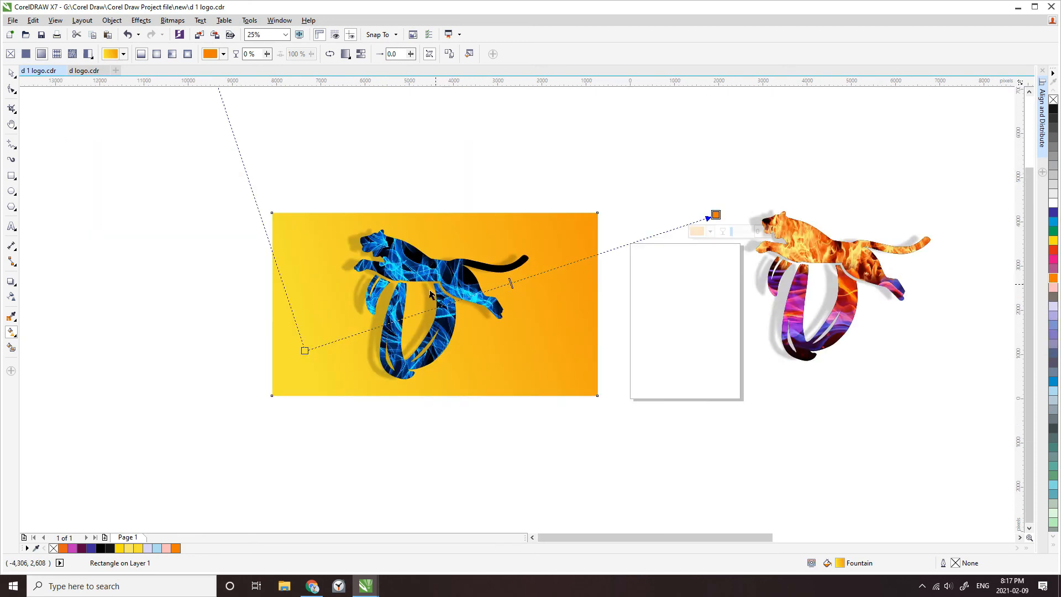
Reposition the gradient's nodes so yellow covers the left and middle of the rectangle and orange fades in toward the upper right
drag(304, 351, 255, 372)
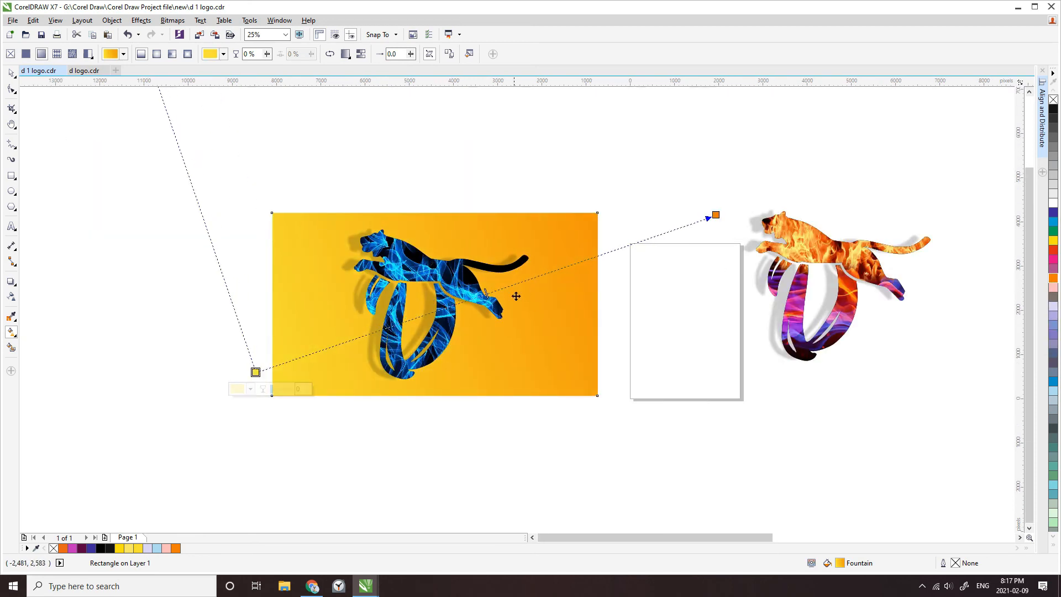
drag(524, 294, 562, 285)
drag(716, 214, 801, 167)
drag(800, 167, 743, 188)
drag(256, 372, 427, 350)
click(221, 319)
scroll(411, 307, up, 2)
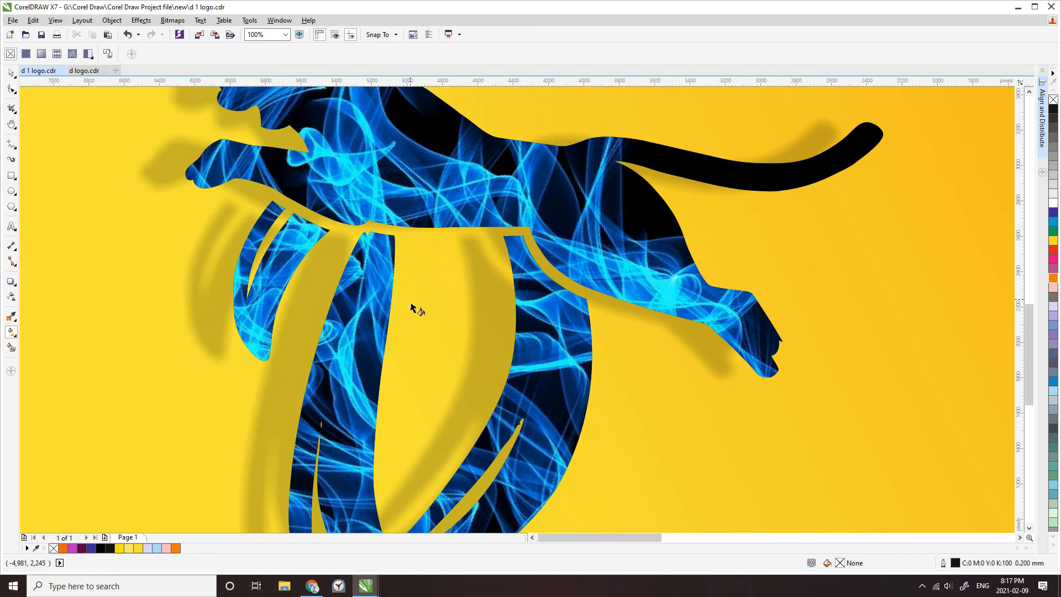
scroll(414, 307, down, 1)
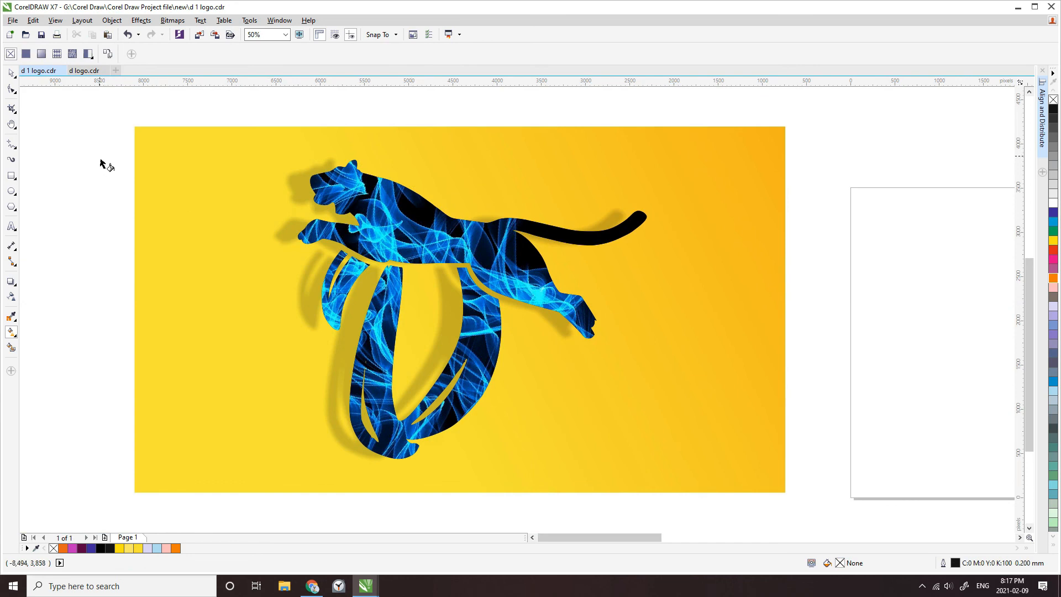